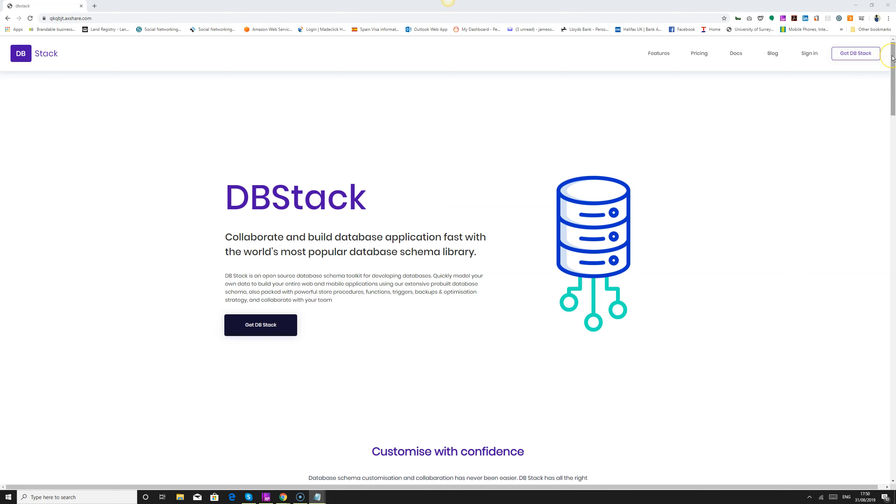
Look through the home page's sections on sharing queries by URL, query variables and searching for queries.
{"action": "left_click_drag", "start_coordinate": [892, 58], "coordinate": [889, 200]}
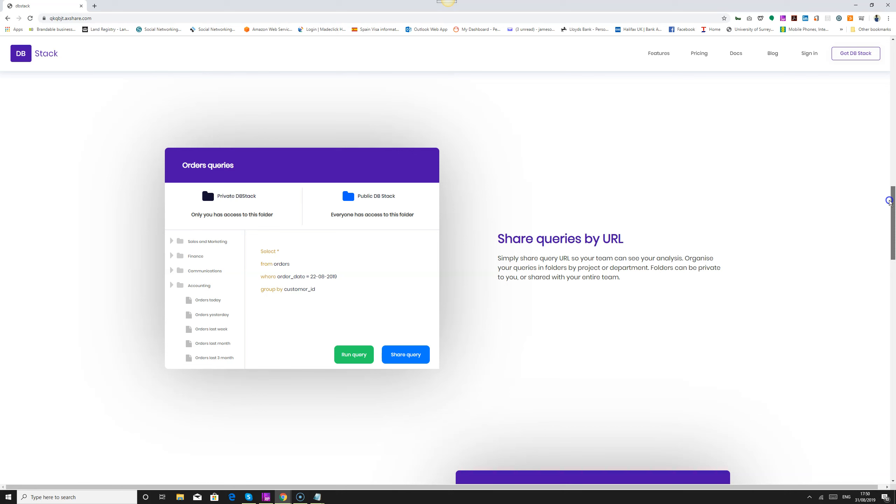
{"action": "left_click_drag", "start_coordinate": [888, 201], "coordinate": [889, 307]}
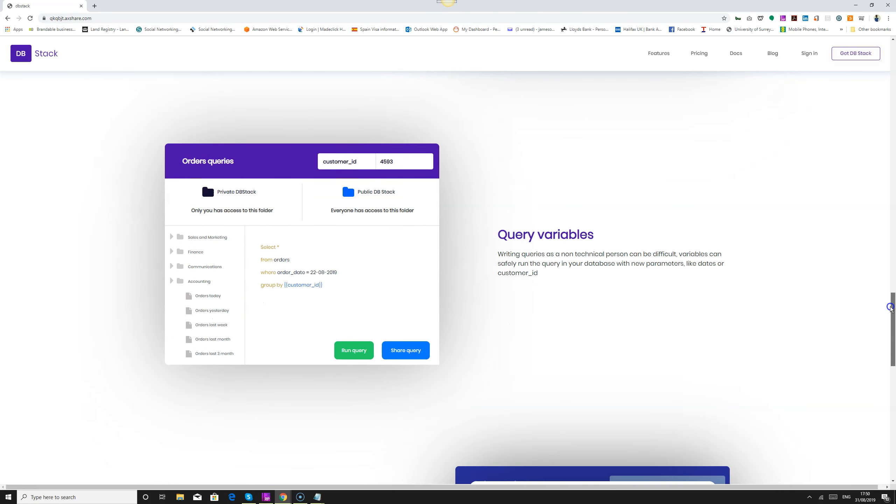
{"action": "left_click_drag", "start_coordinate": [890, 307], "coordinate": [889, 310]}
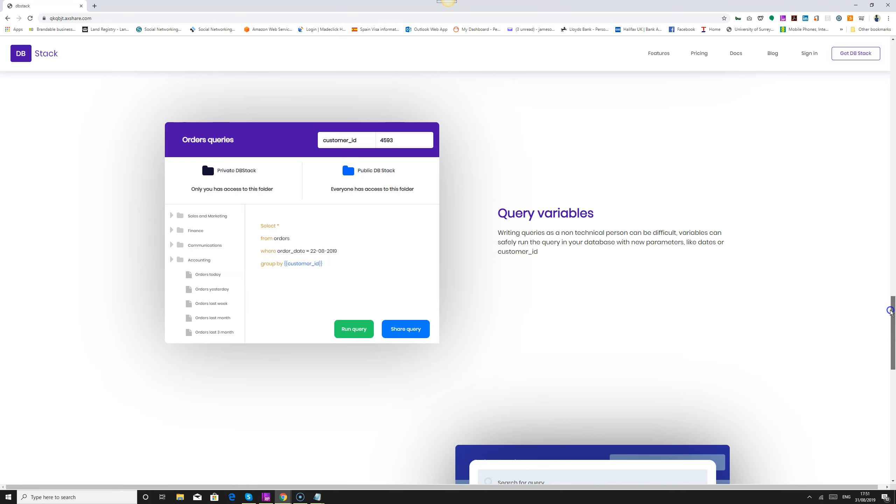
{"action": "left_click_drag", "start_coordinate": [890, 311], "coordinate": [890, 357]}
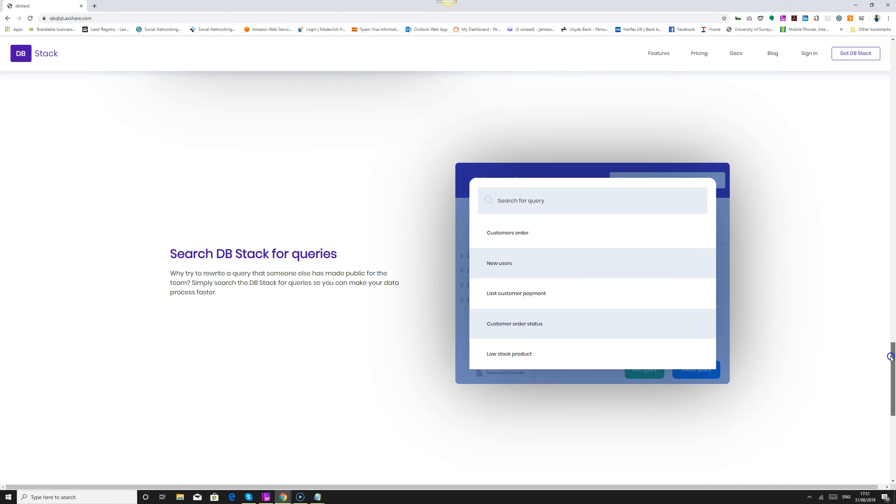
{"action": "left_click_drag", "start_coordinate": [890, 357], "coordinate": [893, 62]}
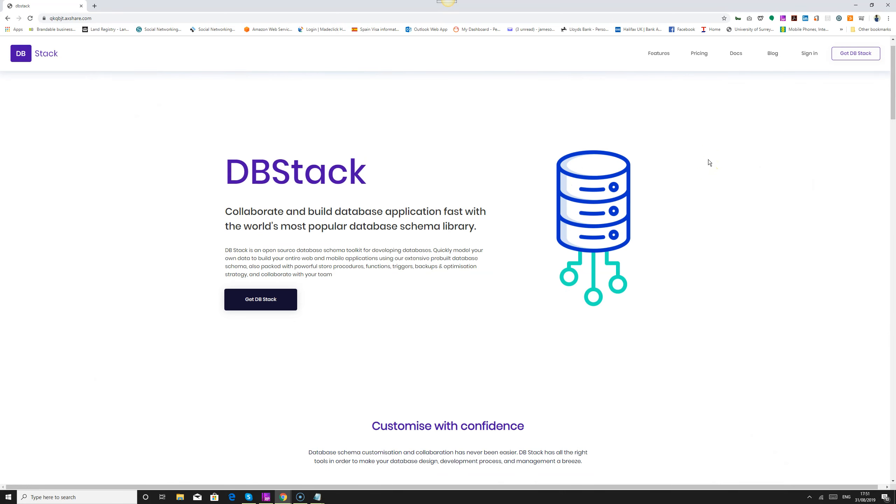
View the site's Features, Pricing and Docs pages.
{"action": "left_click", "coordinate": [657, 54]}
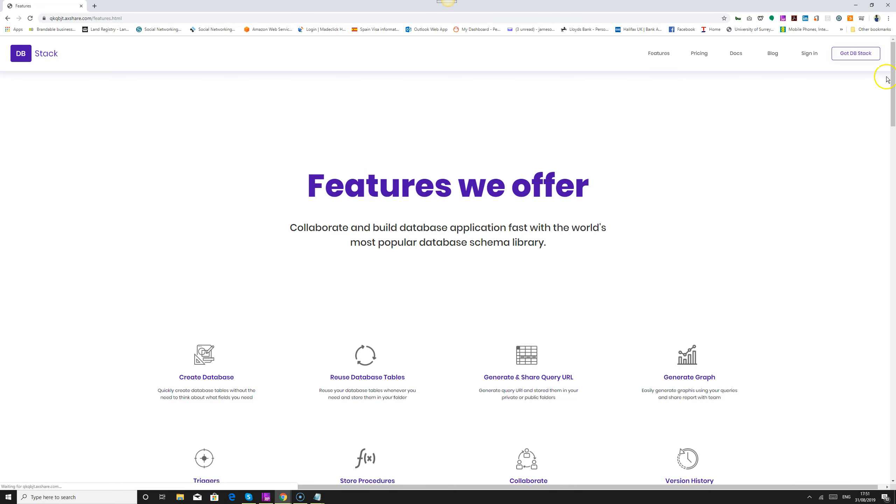
{"action": "scroll", "coordinate": [888, 89], "scroll_direction": "down", "scroll_amount": 6}
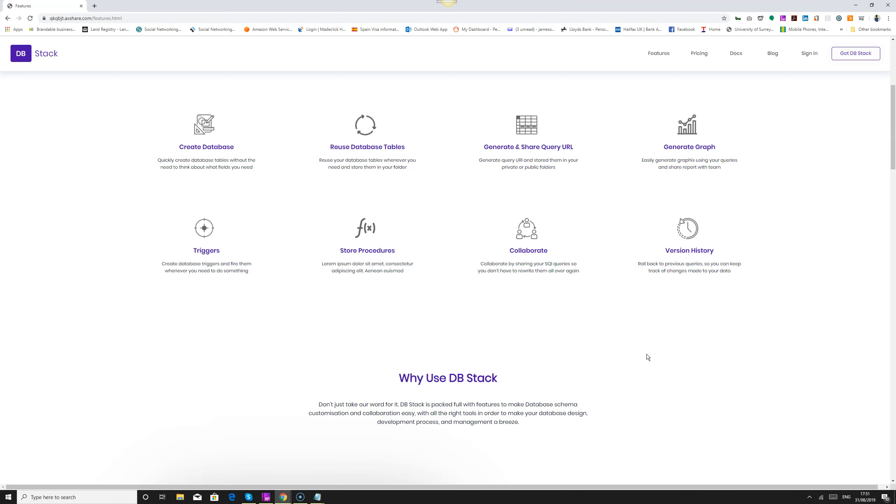
{"action": "left_click", "coordinate": [645, 329]}
{"action": "left_click_drag", "start_coordinate": [893, 136], "coordinate": [894, 96]}
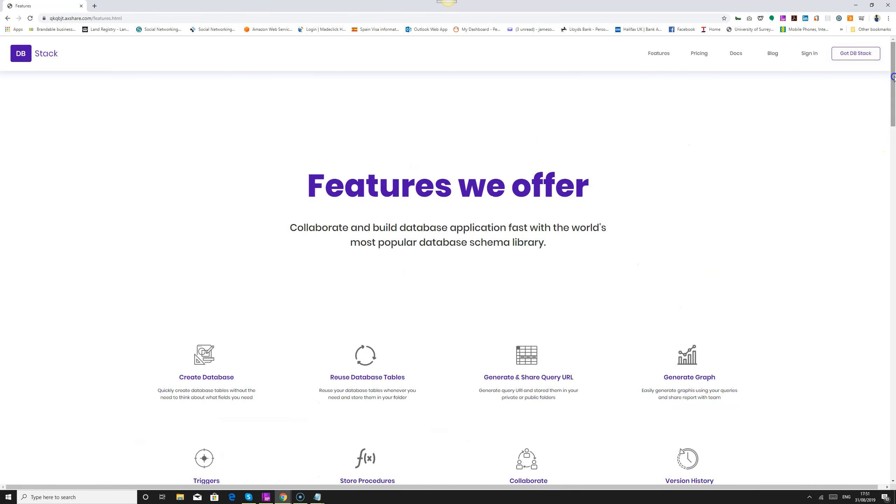
{"action": "left_click", "coordinate": [696, 56]}
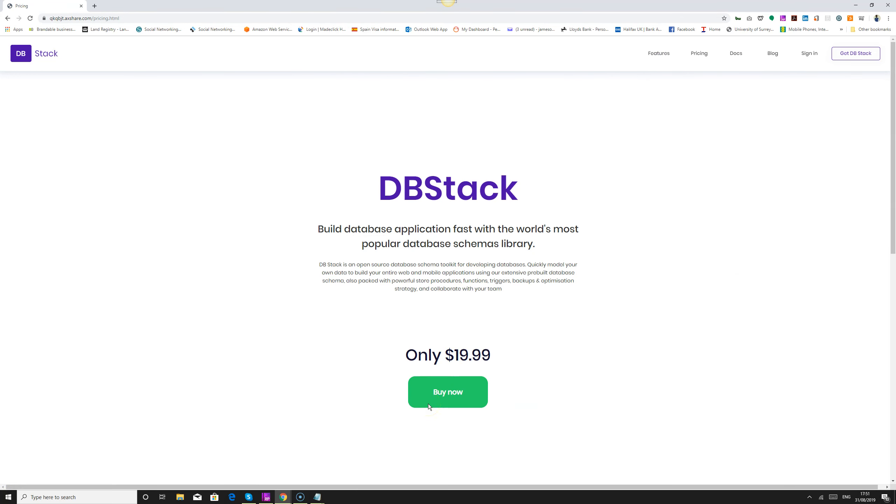
{"action": "left_click", "coordinate": [736, 54]}
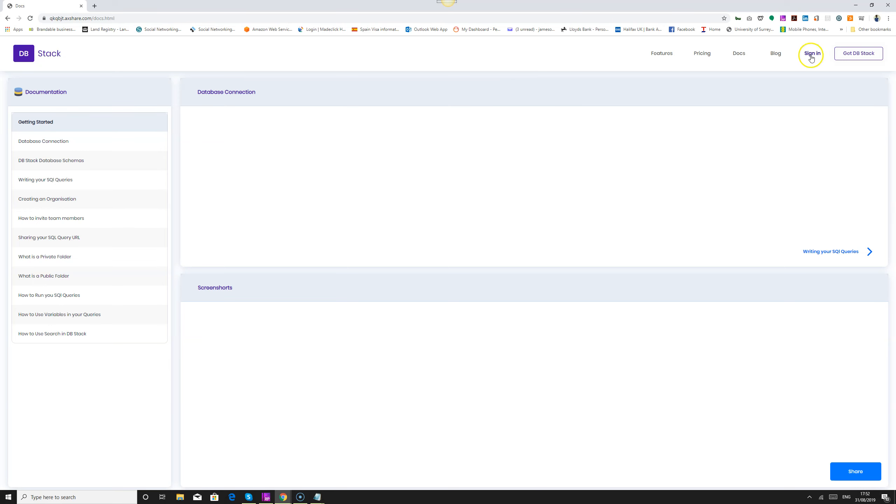
Go through the Get DB Stack sign-up to the account workspace and try to run an empty query.
{"action": "left_click", "coordinate": [850, 56]}
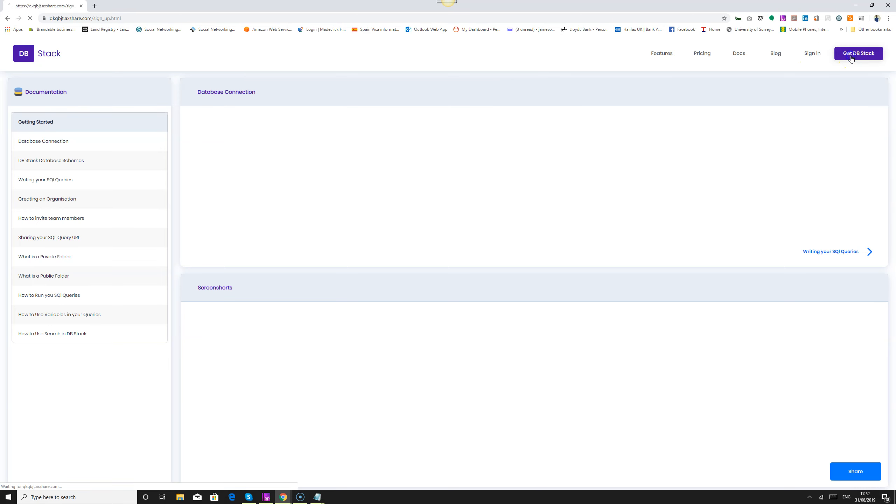
{"action": "left_click", "coordinate": [456, 302]}
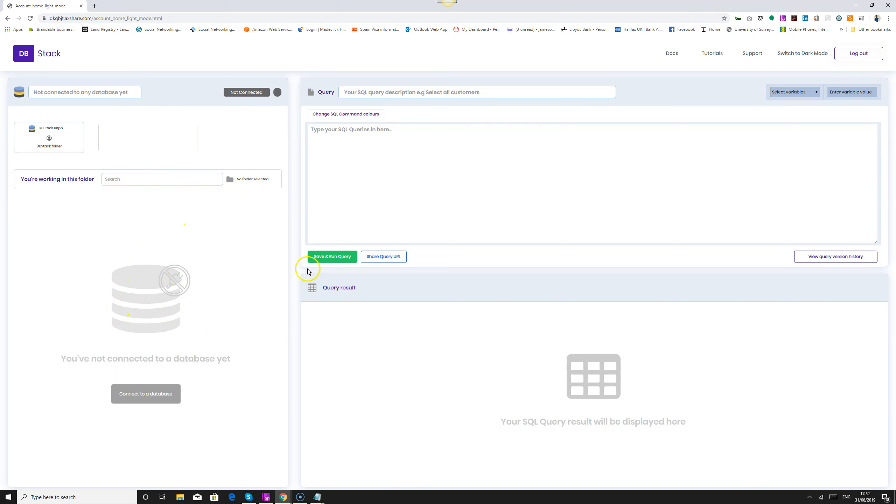
{"action": "left_click", "coordinate": [332, 258]}
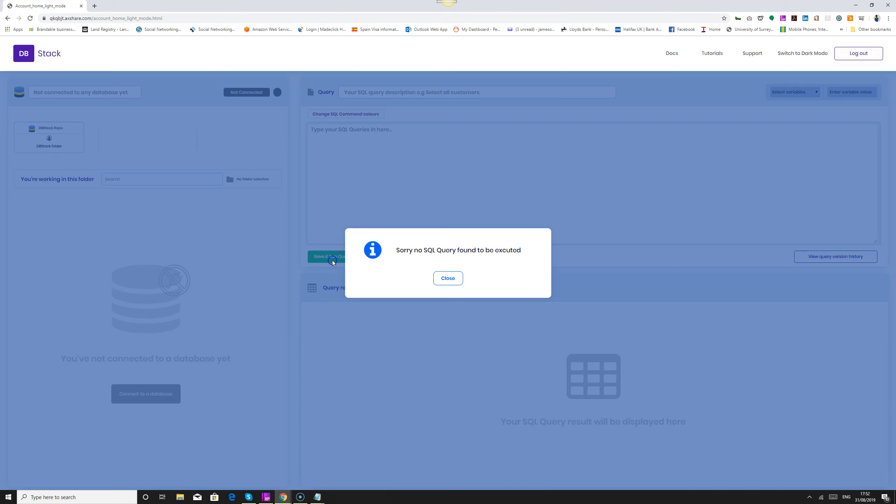
{"action": "left_click", "coordinate": [448, 278]}
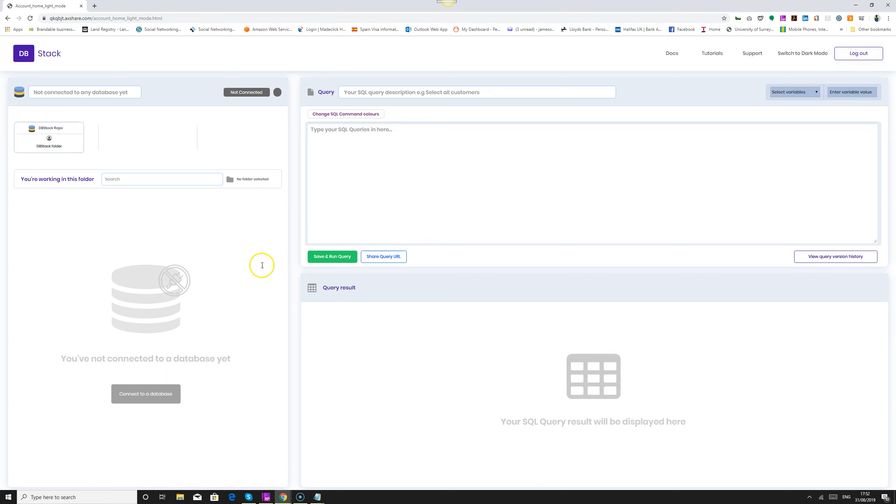
Connect the workspace to the database server, leaving the server details unfilled.
{"action": "left_click", "coordinate": [158, 400]}
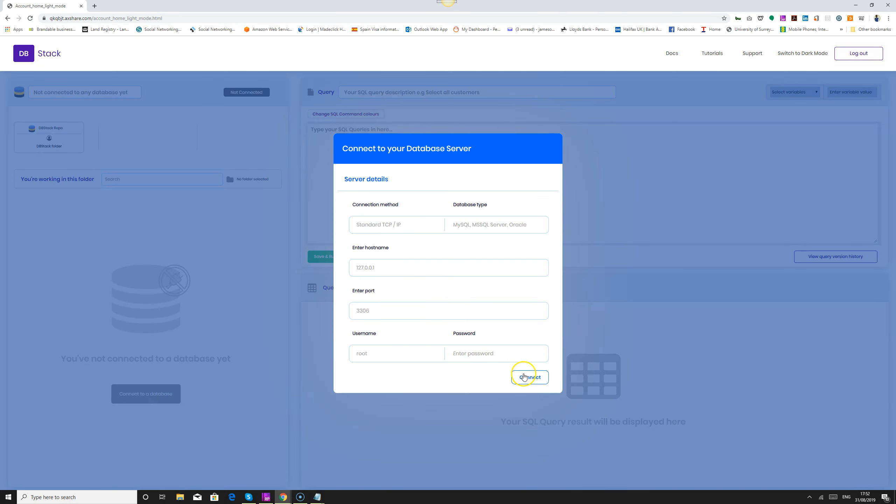
{"action": "left_click", "coordinate": [462, 222]}
{"action": "left_click", "coordinate": [519, 381]}
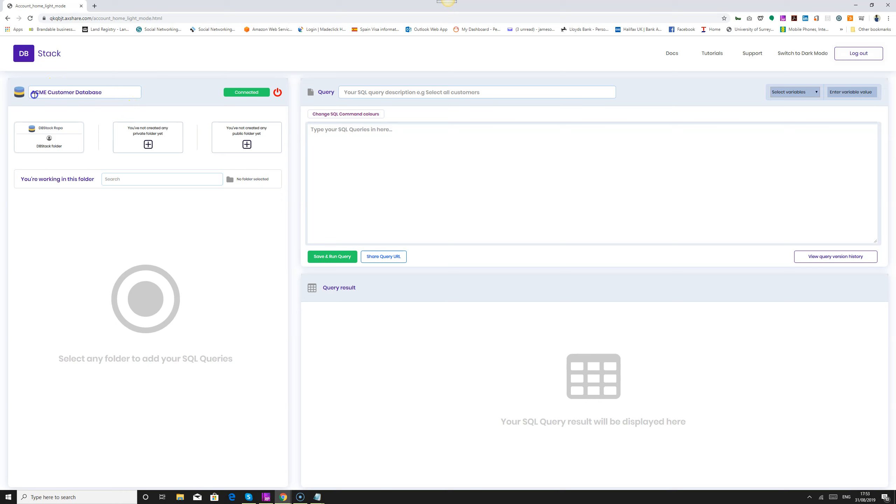
{"action": "left_click_drag", "start_coordinate": [34, 94], "coordinate": [122, 90]}
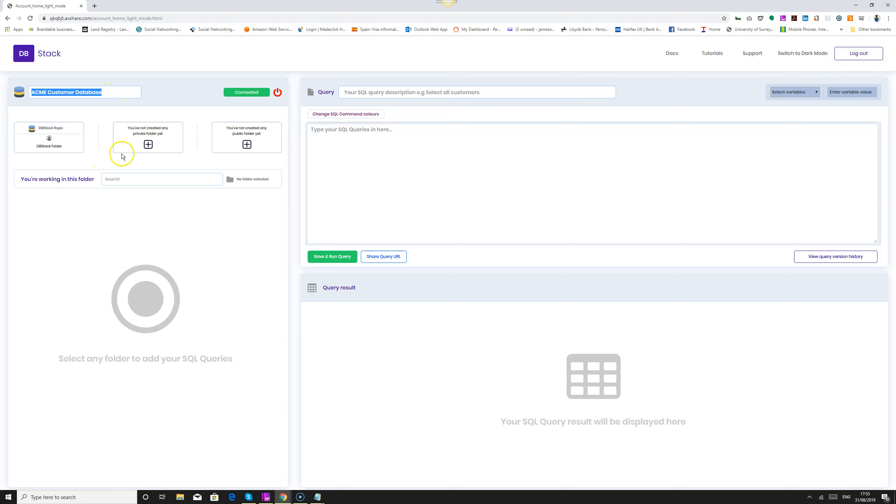
{"action": "left_click", "coordinate": [217, 245]}
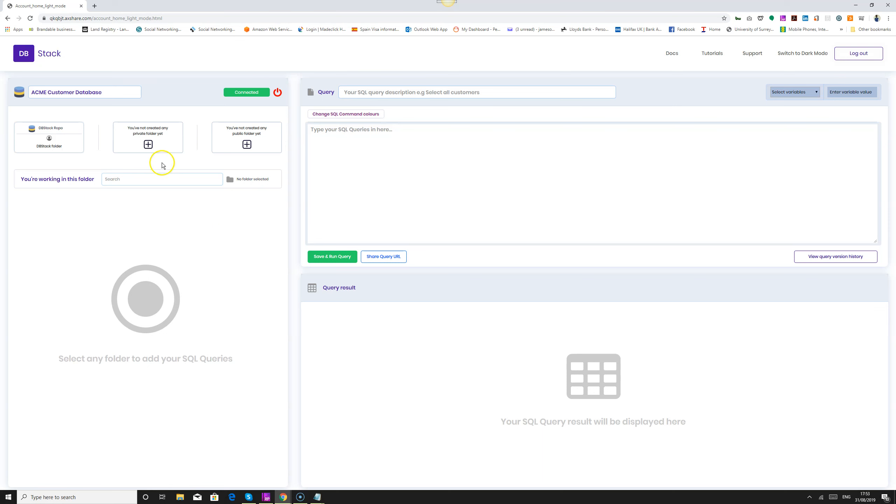
Create a query folder named Company with the folder type Private.
{"action": "left_click", "coordinate": [147, 132]}
{"action": "left_click", "coordinate": [496, 269]}
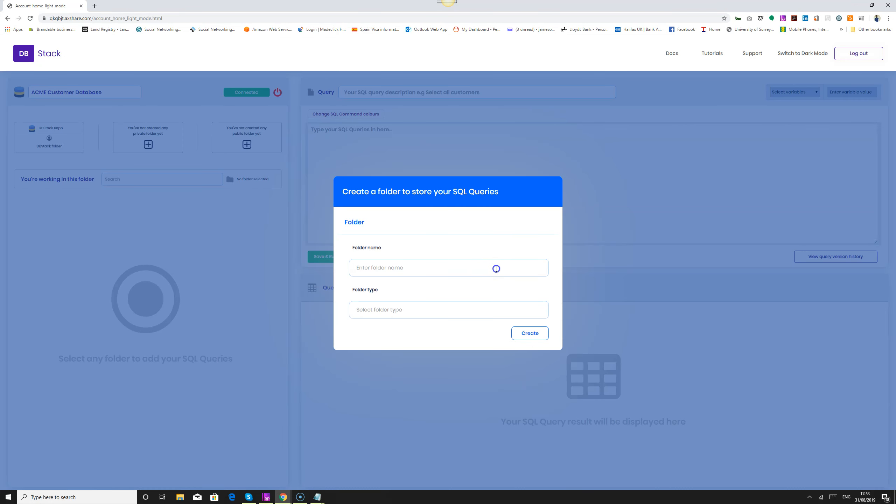
{"action": "type", "text": "Company"}
{"action": "key", "text": "Tab"}
{"action": "type", "text": "Private"}
{"action": "left_click", "coordinate": [529, 333]}
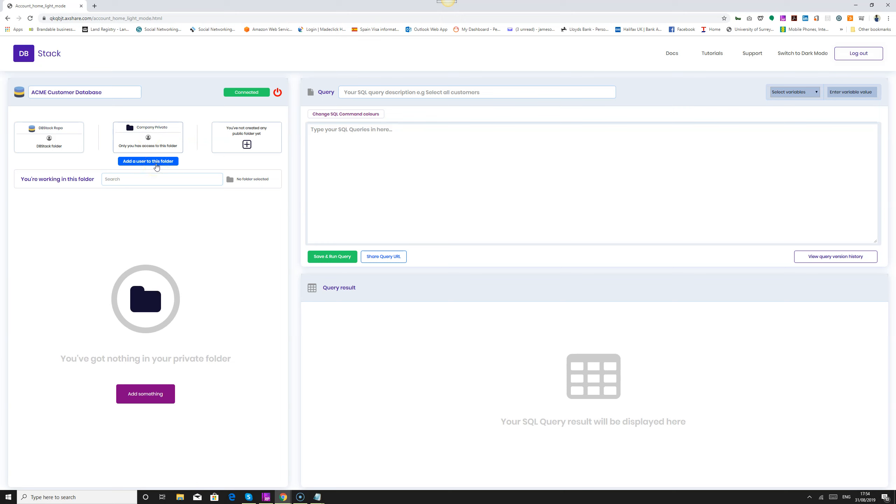
Create a second query folder named Company with the folder type Public.
{"action": "left_click", "coordinate": [233, 140]}
{"action": "left_click", "coordinate": [479, 270]}
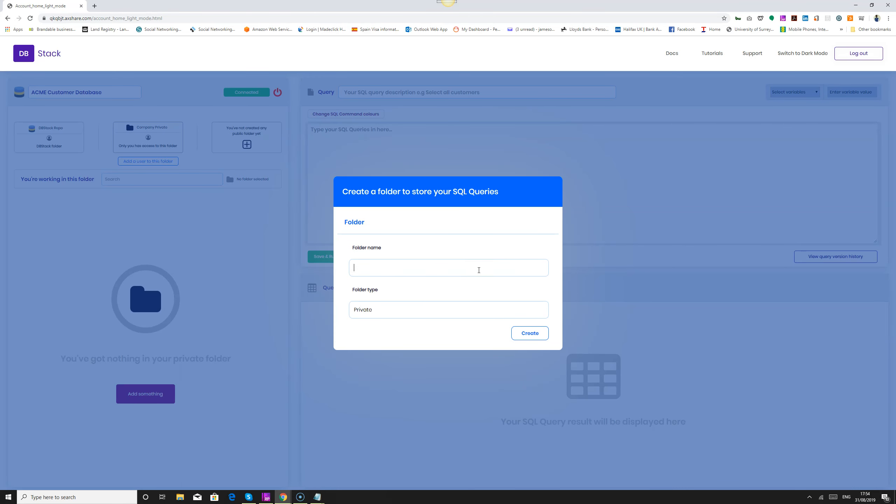
{"action": "type", "text": "Company"}
{"action": "left_click", "coordinate": [454, 310]}
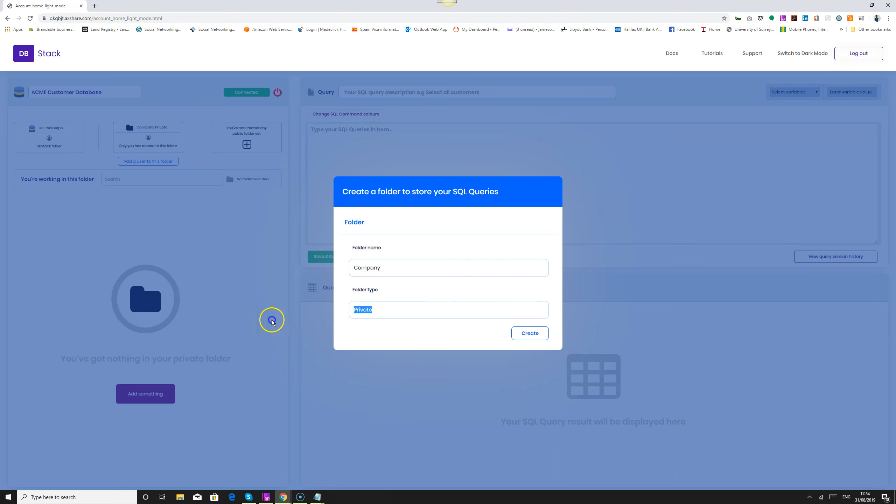
{"action": "type", "text": "Public"}
{"action": "left_click", "coordinate": [370, 330]}
{"action": "left_click", "coordinate": [534, 334]}
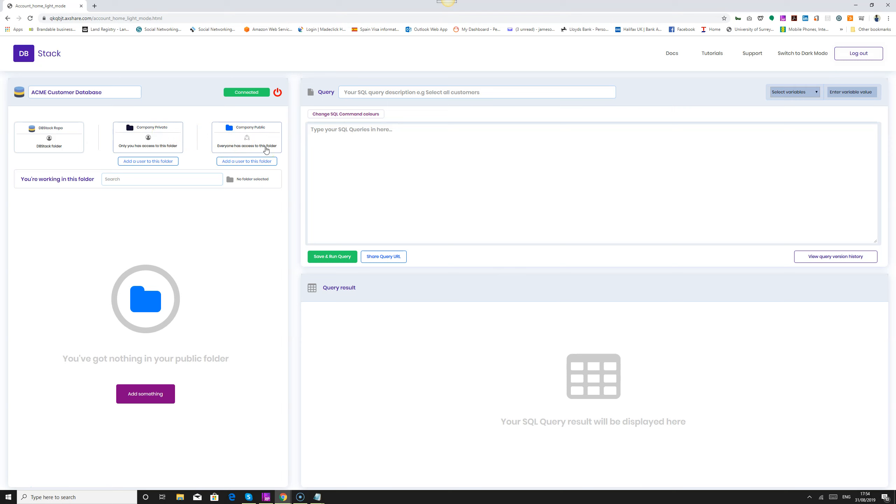
Compare the contents of the DBStack Repo, Company Private and Company Public folders.
{"action": "left_click", "coordinate": [255, 164]}
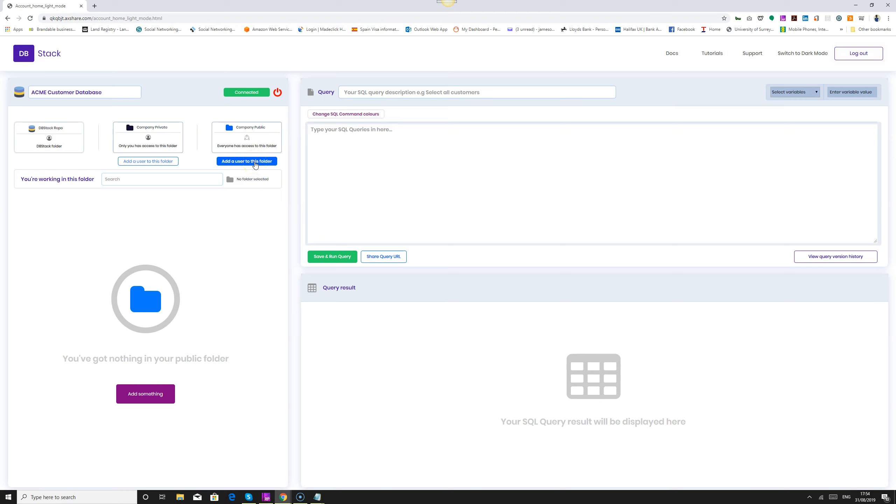
{"action": "left_click", "coordinate": [62, 139]}
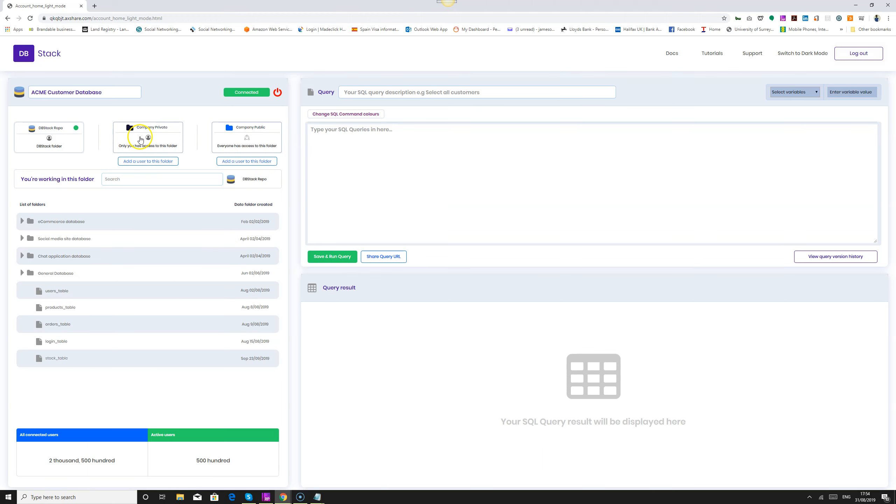
{"action": "left_click", "coordinate": [141, 139]}
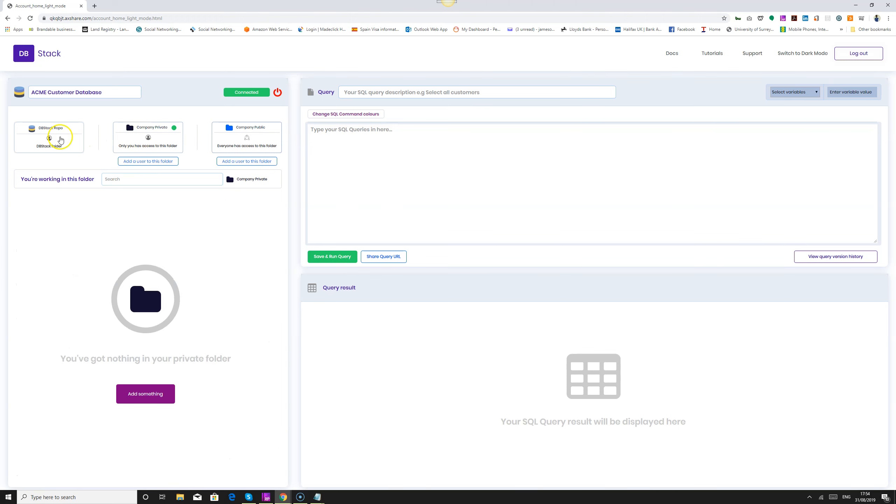
{"action": "left_click", "coordinate": [223, 141]}
{"action": "left_click", "coordinate": [161, 144]}
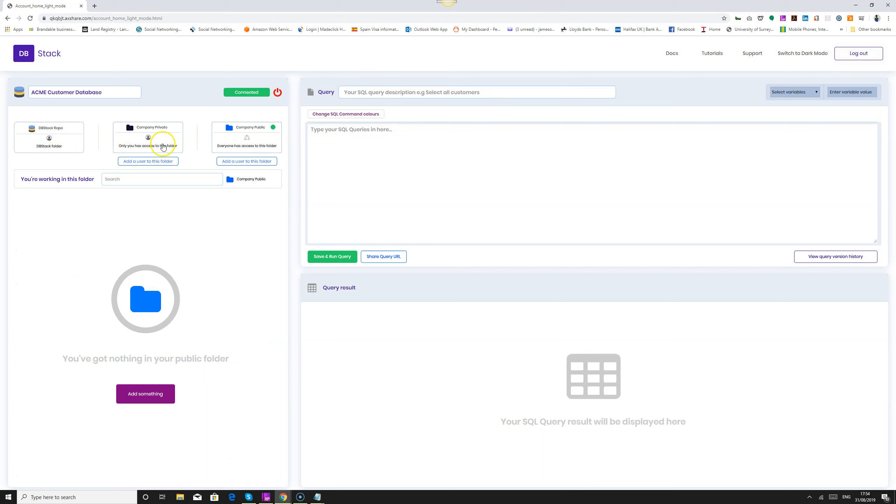
{"action": "left_click", "coordinate": [218, 141]}
{"action": "left_click", "coordinate": [162, 140]}
{"action": "left_click", "coordinate": [229, 139]}
{"action": "left_click", "coordinate": [158, 139]}
{"action": "left_click", "coordinate": [226, 138]}
{"action": "left_click", "coordinate": [162, 139]}
{"action": "left_click", "coordinate": [231, 133]}
{"action": "left_click", "coordinate": [175, 139]}
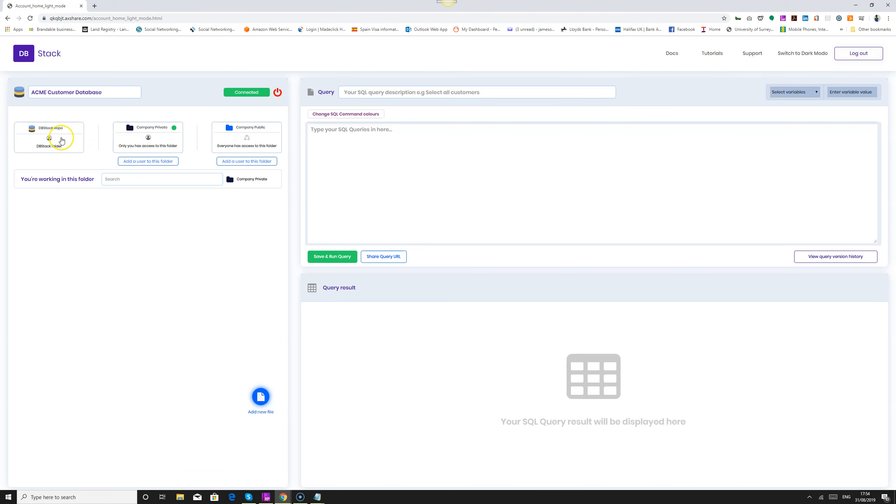
{"action": "left_click", "coordinate": [61, 139]}
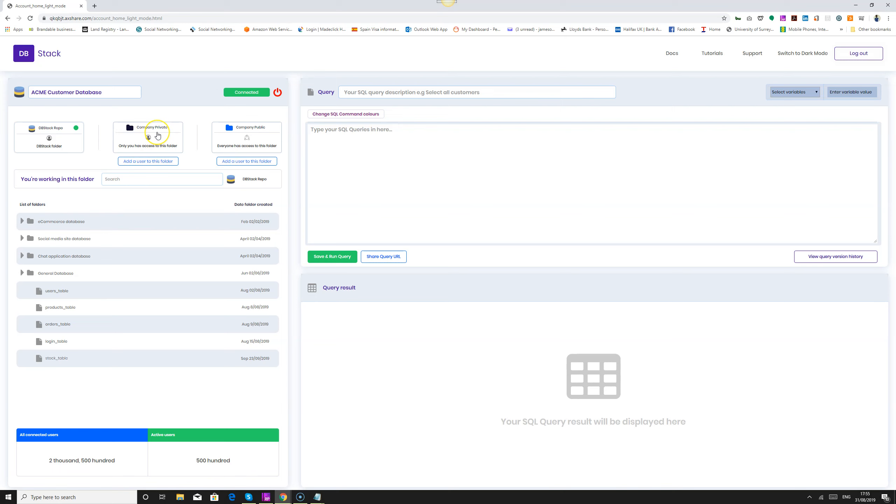
Add a folder named Accounting inside the Company Private folder, without a file name.
{"action": "left_click", "coordinate": [157, 136]}
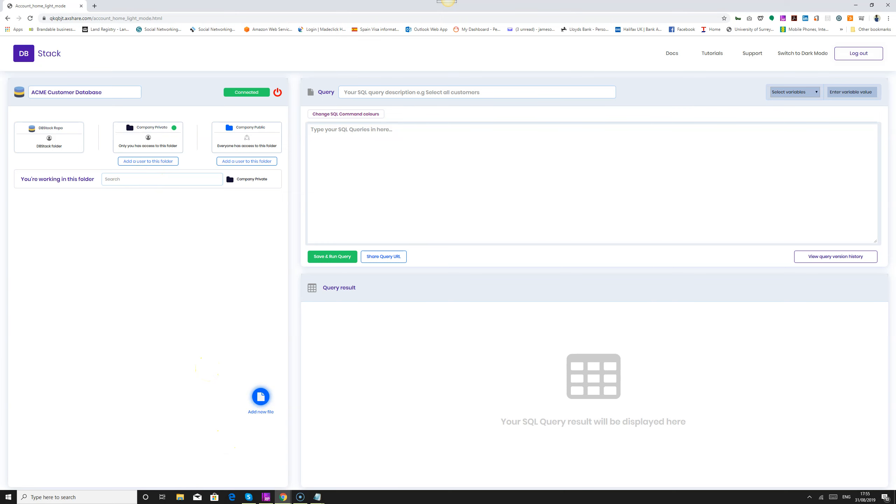
{"action": "left_click", "coordinate": [447, 2]}
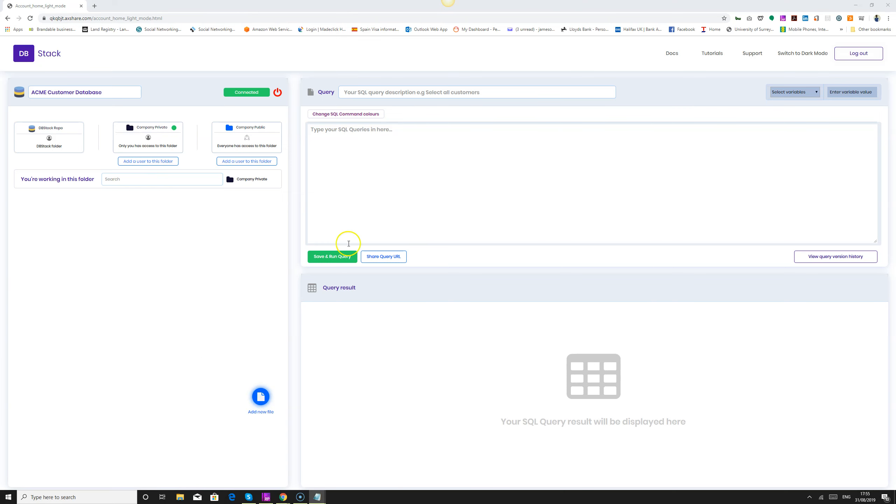
{"action": "left_click", "coordinate": [261, 402]}
{"action": "left_click", "coordinate": [448, 267]}
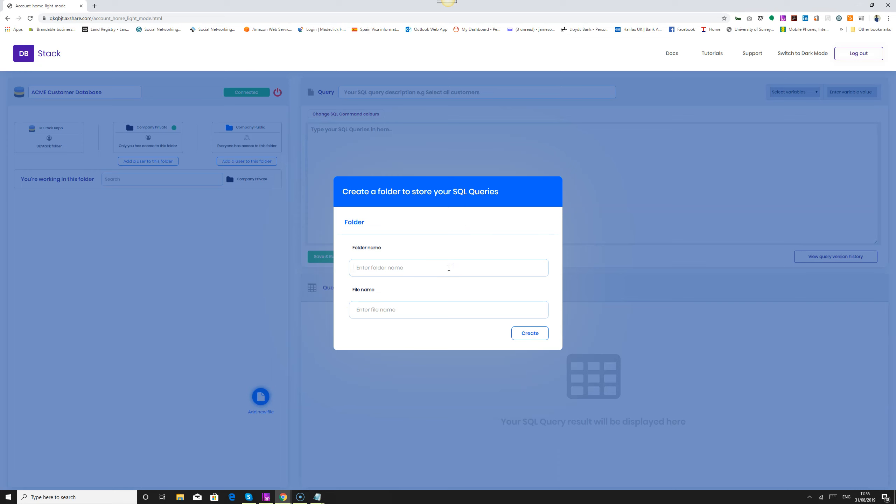
{"action": "type", "text": "Accounting"}
{"action": "left_click", "coordinate": [523, 334]}
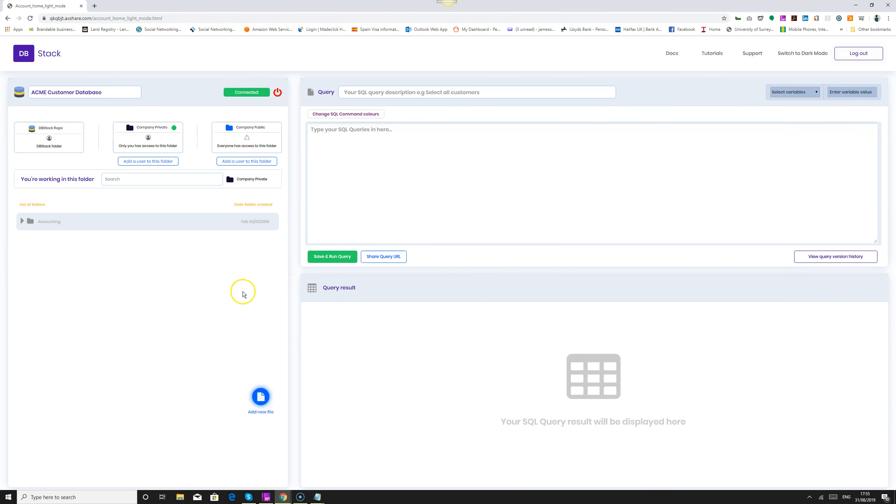
Add a folder named Finance inside the Company Private folder, without a file name.
{"action": "left_click", "coordinate": [261, 396]}
{"action": "left_click_drag", "start_coordinate": [448, 274], "coordinate": [240, 276]}
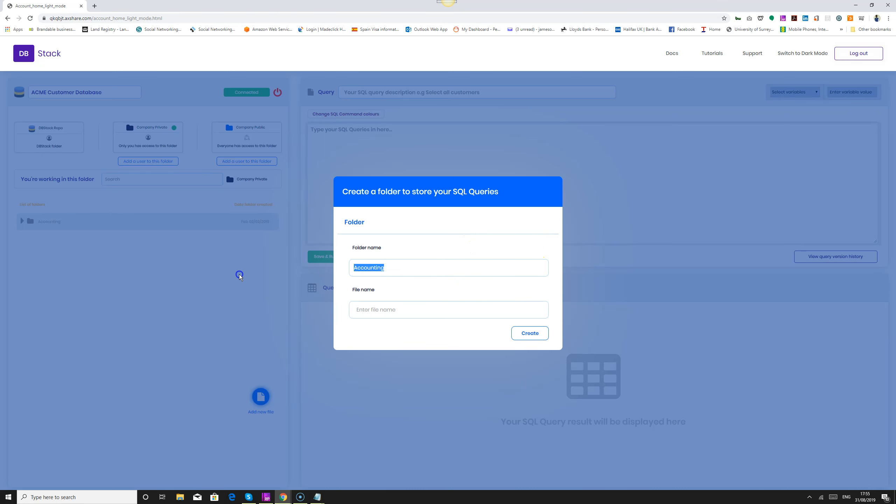
{"action": "type", "text": "Finance"}
{"action": "left_click", "coordinate": [529, 333]}
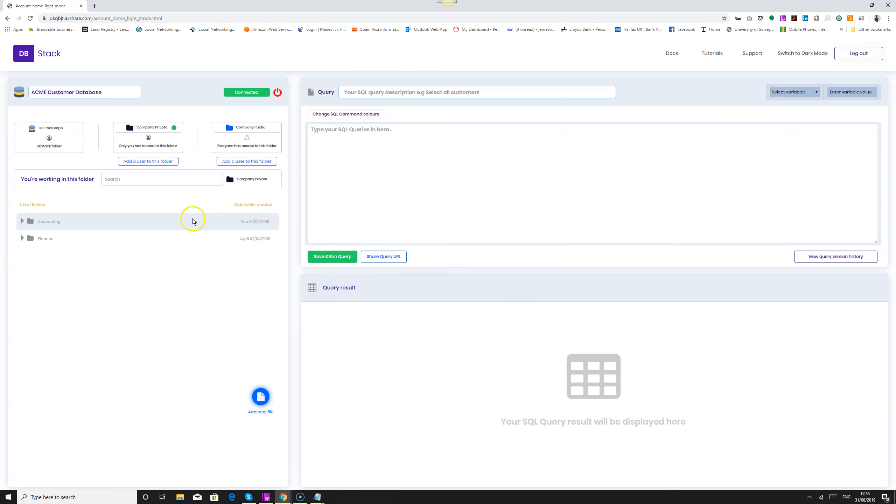
Add a folder named Communications inside the Company Private folder, without a file name.
{"action": "left_click", "coordinate": [261, 397]}
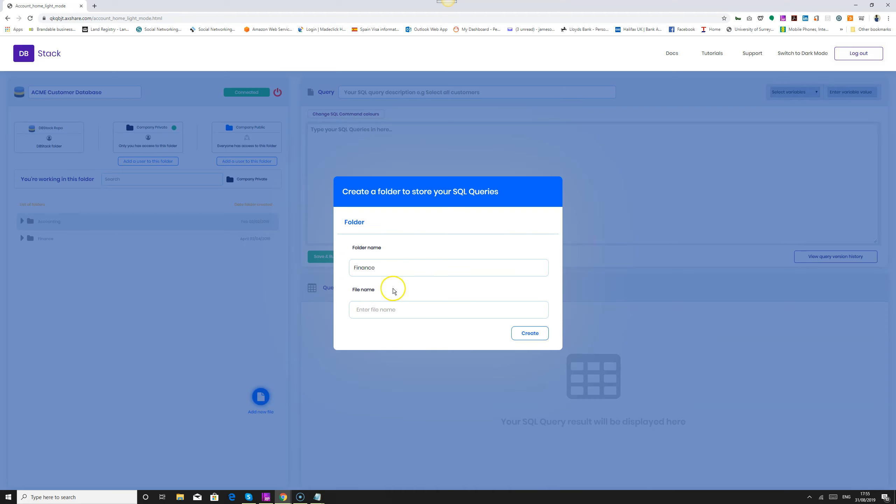
{"action": "left_click_drag", "start_coordinate": [400, 265], "coordinate": [218, 264]}
{"action": "type", "text": "Communications"}
{"action": "left_click", "coordinate": [516, 337]}
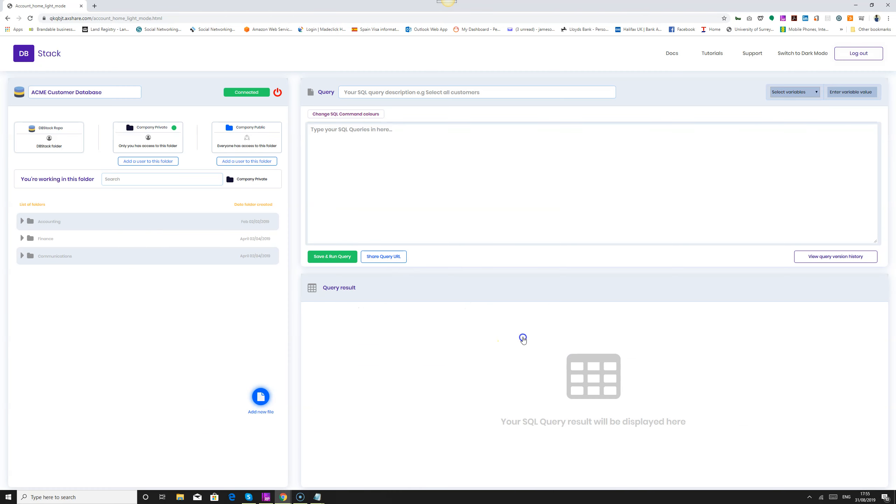
Add a folder named Sales and Marketing inside the Company Private folder, without a file name.
{"action": "left_click", "coordinate": [261, 396]}
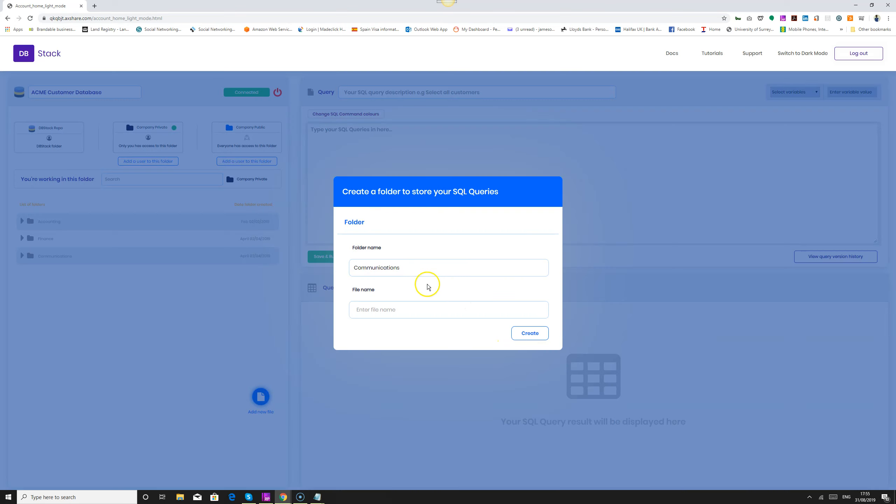
{"action": "double_click", "coordinate": [438, 271]}
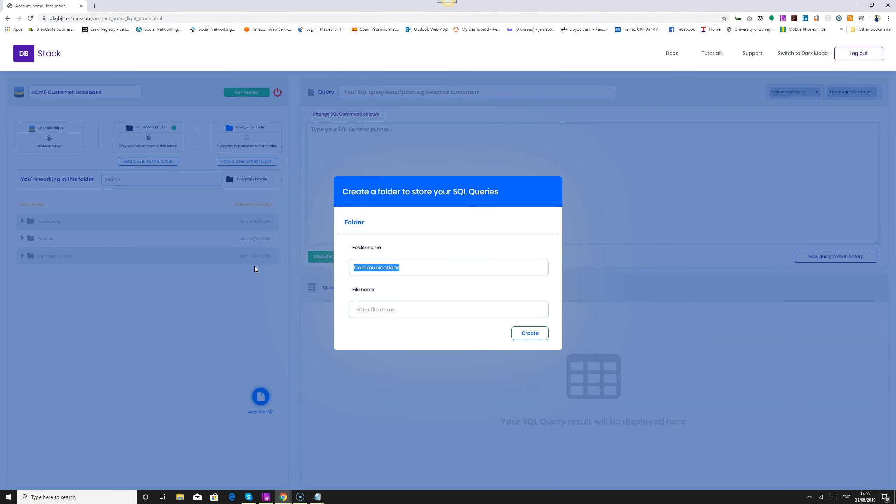
{"action": "type", "text": "Sales and Marketing"}
{"action": "left_click", "coordinate": [530, 332]}
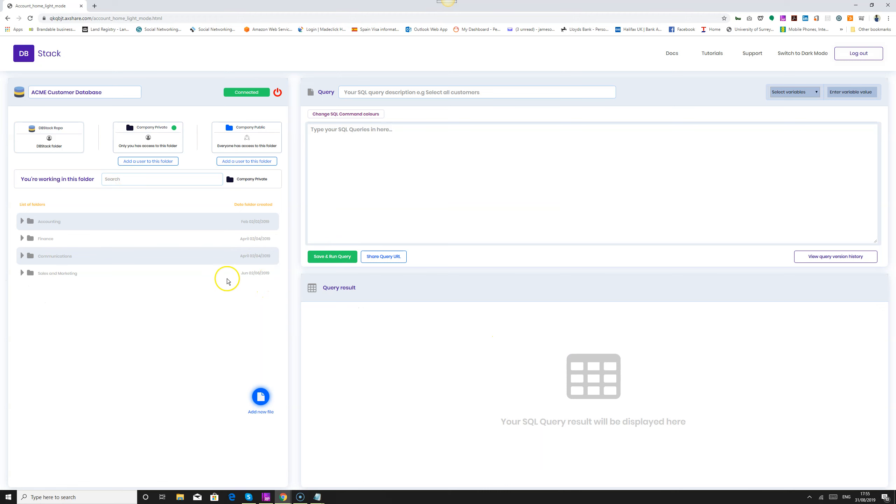
Add a file named "Find product between 2 numbers" to the Sales and Marketing folder in Company Private.
{"action": "left_click", "coordinate": [260, 396]}
{"action": "left_click", "coordinate": [421, 312]}
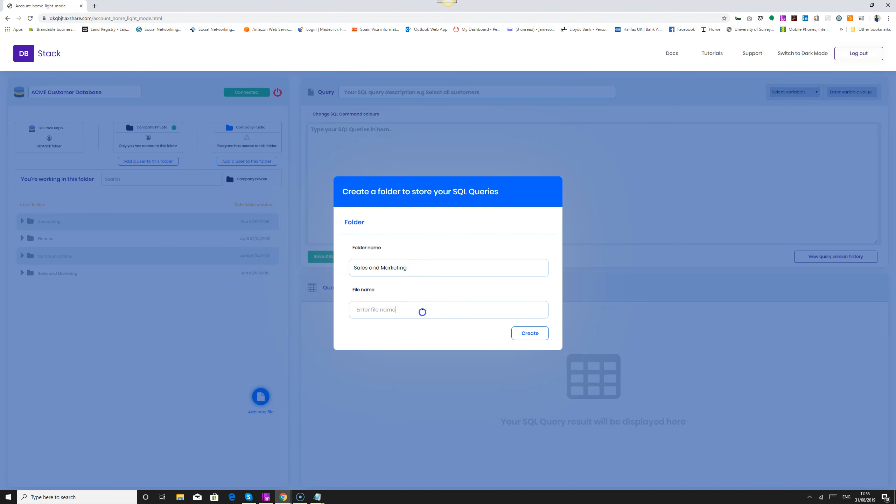
{"action": "left_click", "coordinate": [663, 285]}
{"action": "left_click", "coordinate": [447, 1]}
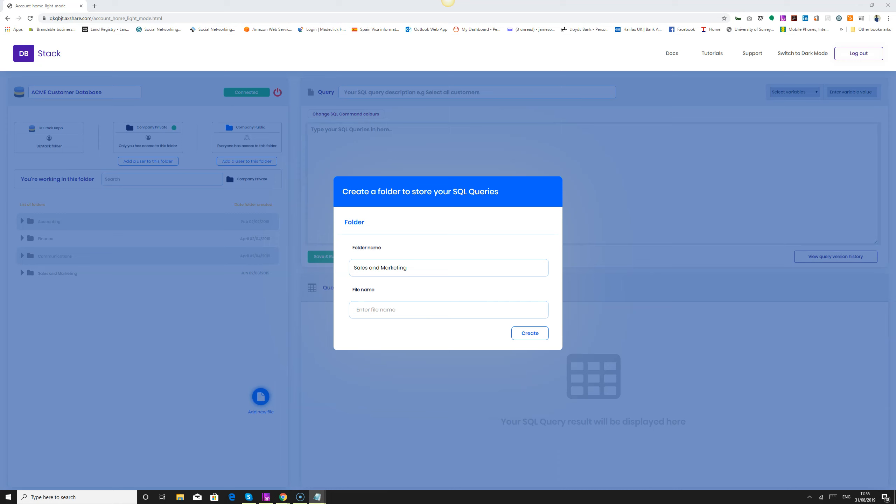
{"action": "left_click", "coordinate": [374, 311]}
{"action": "type", "text": "Find product between 2 numbers"}
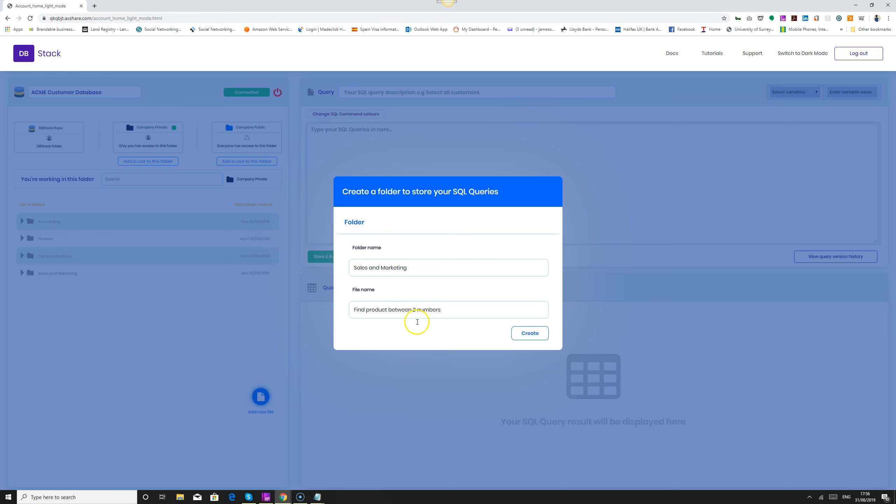
{"action": "left_click", "coordinate": [538, 340]}
Add a second file to Sales and Marketing, named "Find product between, 2 names and, order by the product name".
{"action": "left_click", "coordinate": [448, 1]}
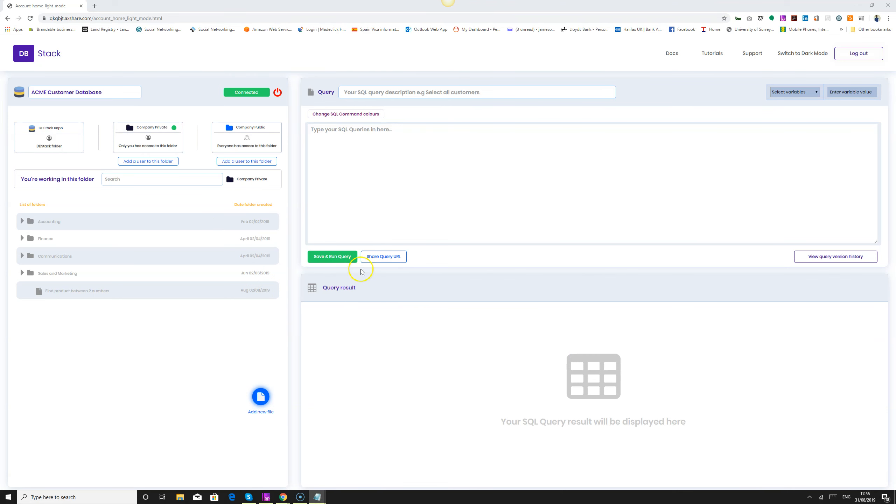
{"action": "left_click", "coordinate": [330, 261]}
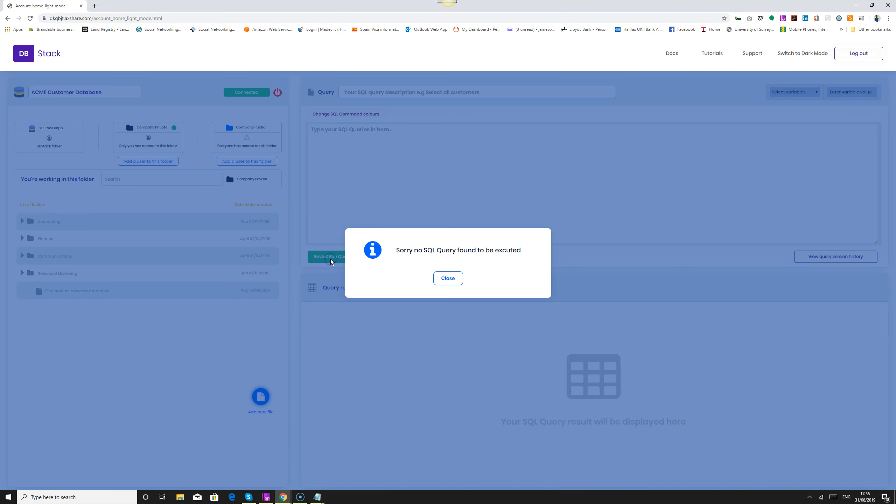
{"action": "left_click", "coordinate": [454, 281]}
{"action": "left_click", "coordinate": [260, 396]}
{"action": "left_click_drag", "start_coordinate": [499, 310], "coordinate": [340, 310]}
{"action": "type", "text": "Find product between, 2 names and, order by the product name"}
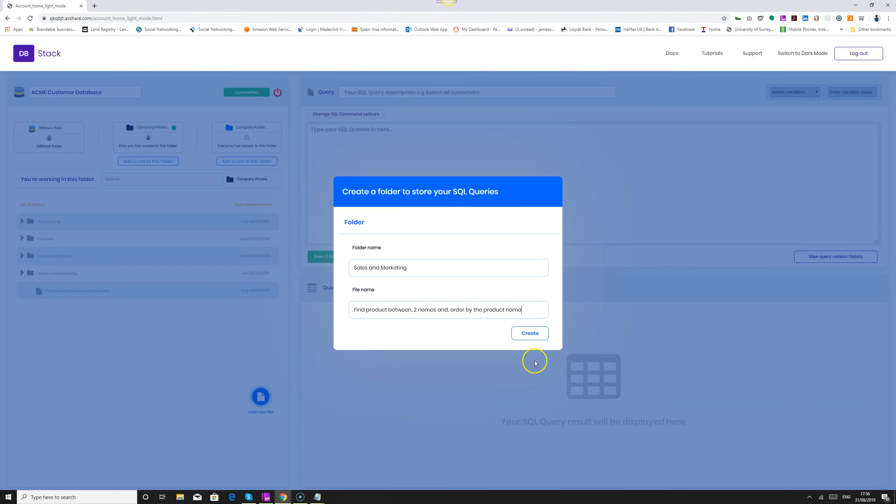
{"action": "left_click", "coordinate": [530, 333]}
Add a third file to Sales and Marketing, named "Find all customers and order by country and sort by, ascending, and descending".
{"action": "key", "text": "alt+Tab"}
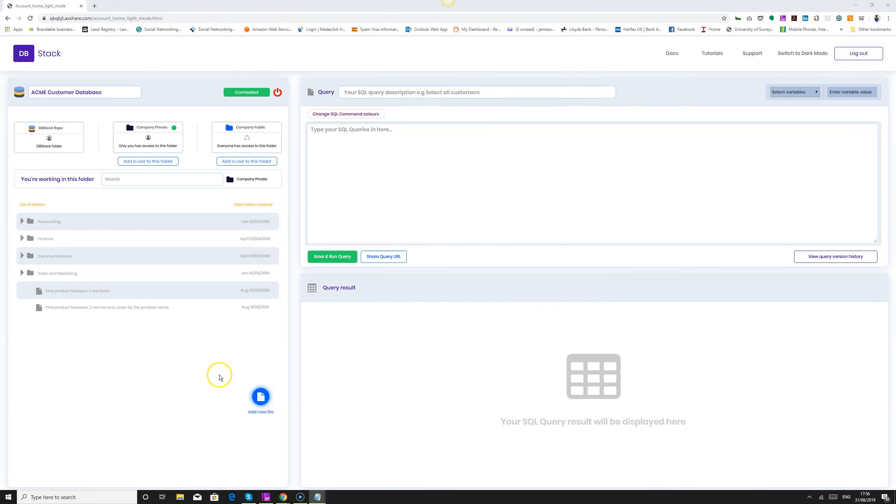
{"action": "left_click", "coordinate": [260, 396]}
{"action": "left_click_drag", "start_coordinate": [524, 309], "coordinate": [318, 305]}
{"action": "key", "text": "ctrl+v"}
{"action": "left_click", "coordinate": [531, 336]}
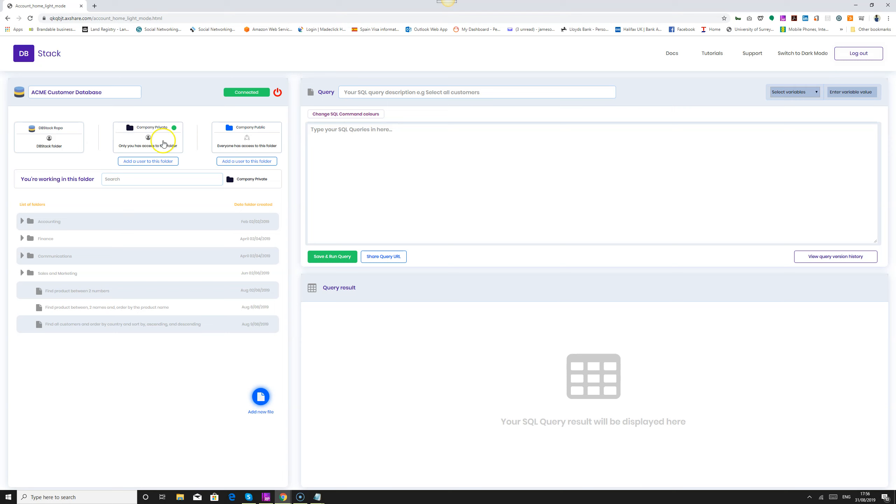
Add the Accounting, Finance, Communications and Sales and Marketing folders to Company Public, leaving the creation form's fields blank.
{"action": "left_click", "coordinate": [233, 140]}
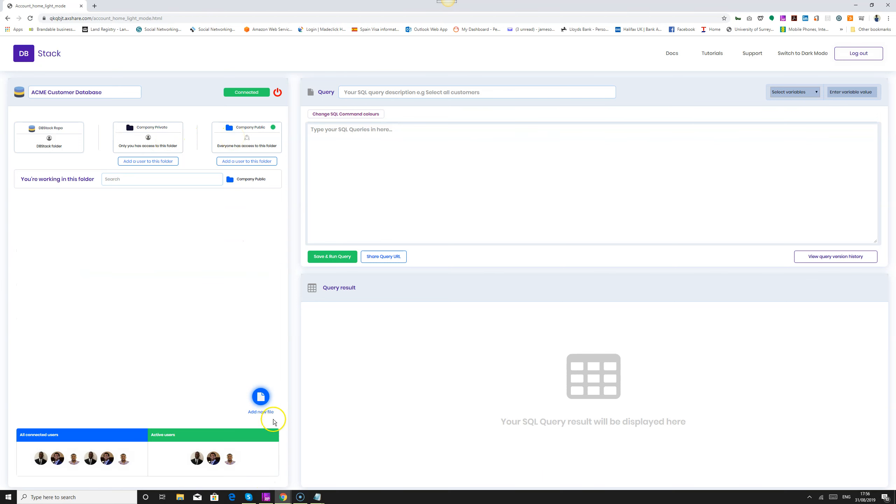
{"action": "left_click", "coordinate": [261, 396]}
{"action": "left_click", "coordinate": [525, 333]}
{"action": "left_click", "coordinate": [260, 396]}
{"action": "left_click", "coordinate": [536, 335]}
{"action": "left_click", "coordinate": [260, 396]}
{"action": "left_click", "coordinate": [519, 334]}
{"action": "left_click", "coordinate": [260, 396]}
{"action": "left_click", "coordinate": [525, 334]}
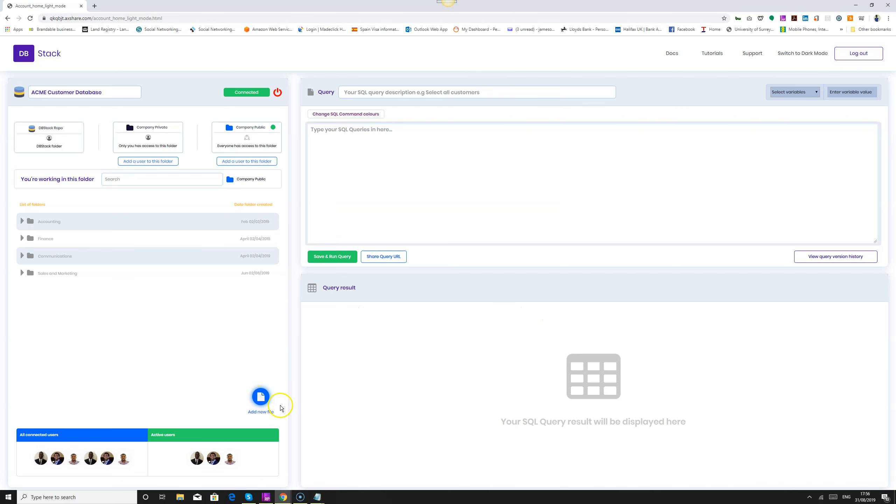
Add the five query files, from "Find product between 2 numbers" to "Count distinct customers countries", under Sales and Marketing in Company Public.
{"action": "left_click", "coordinate": [261, 396]}
{"action": "left_click", "coordinate": [525, 334]}
{"action": "left_click", "coordinate": [261, 397]}
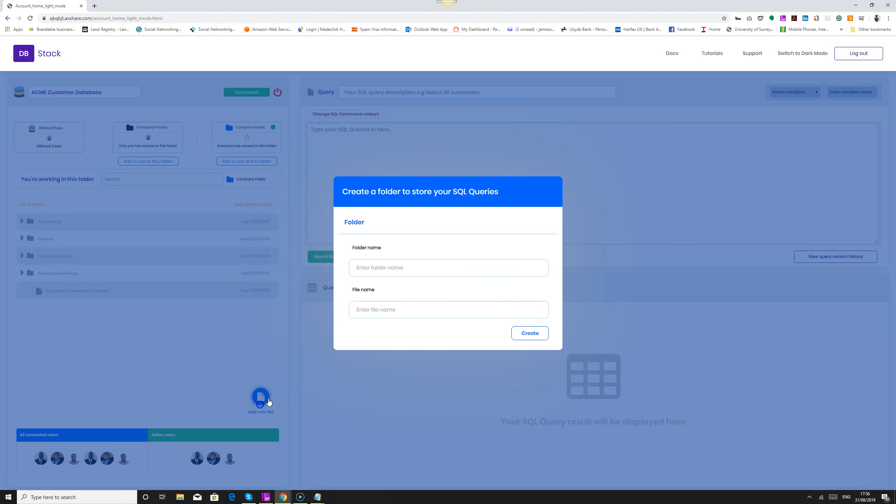
{"action": "left_click", "coordinate": [527, 334]}
{"action": "left_click", "coordinate": [261, 397]}
{"action": "left_click", "coordinate": [528, 334]}
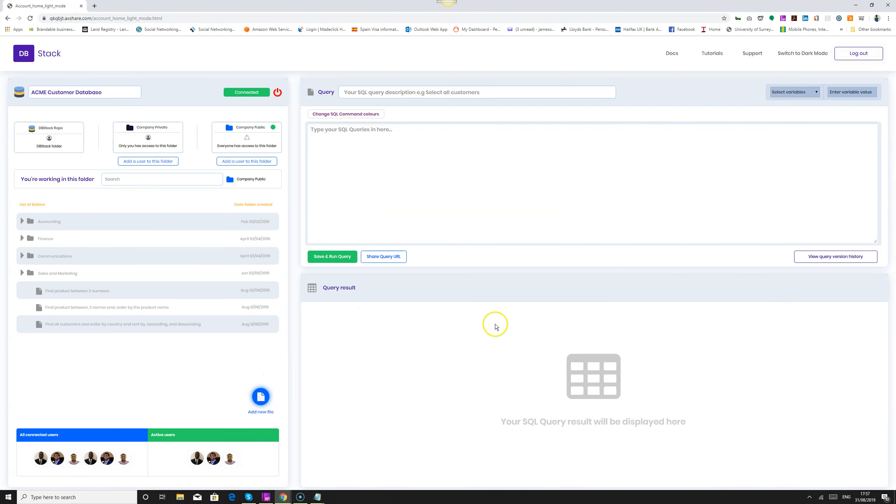
{"action": "left_click", "coordinate": [260, 397]}
{"action": "left_click", "coordinate": [528, 332]}
{"action": "left_click", "coordinate": [261, 397]}
{"action": "left_click", "coordinate": [525, 325]}
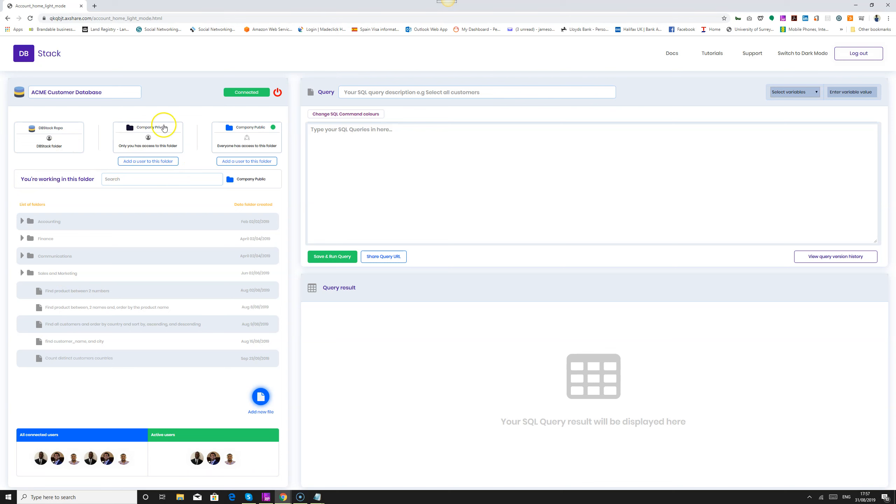
Return to Company Private and add the "find customer_name, and city" file to Sales and Marketing.
{"action": "left_click", "coordinate": [176, 131]}
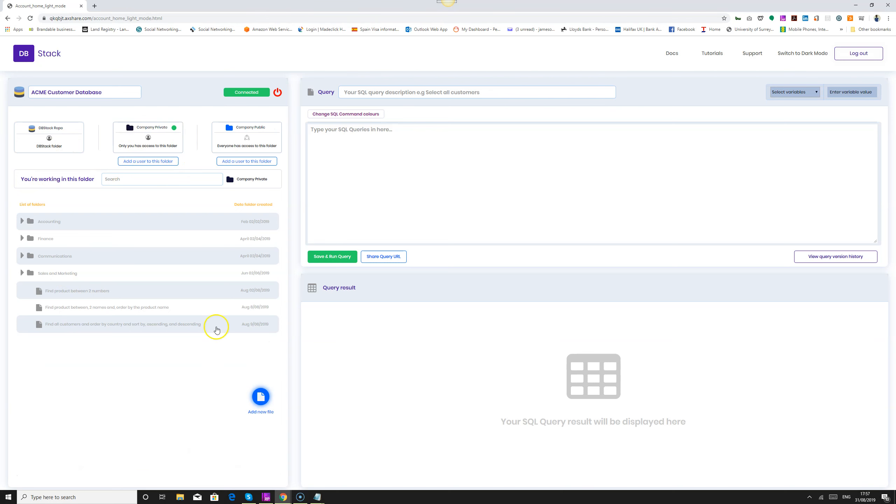
{"action": "left_click", "coordinate": [261, 396]}
{"action": "left_click", "coordinate": [524, 335]}
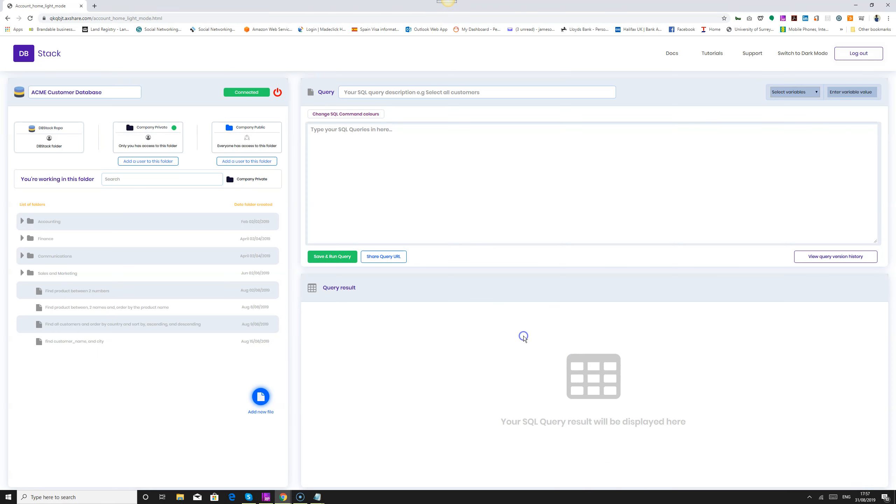
Add a file named "Count distinct customers countries" to the Sales and Marketing folder in Company Private.
{"action": "left_click", "coordinate": [261, 396]}
{"action": "left_click_drag", "start_coordinate": [355, 310], "coordinate": [571, 315]}
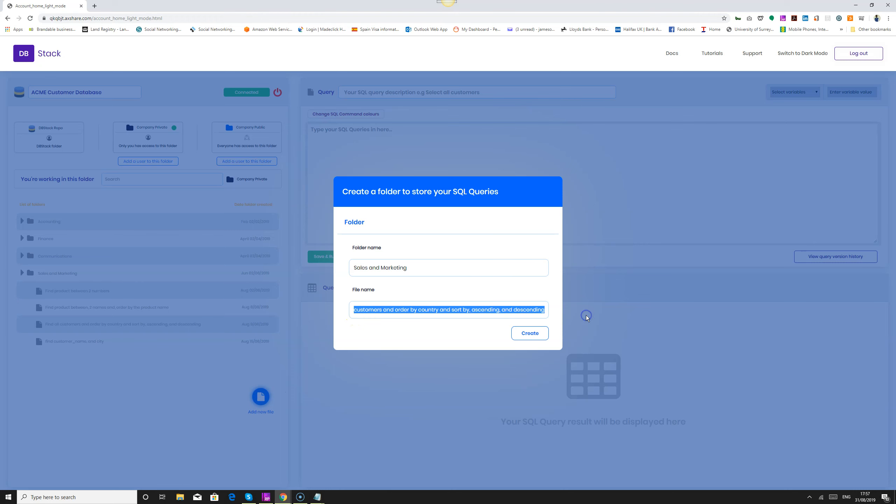
{"action": "type", "text": "Count distinct customers countries"}
{"action": "left_click", "coordinate": [525, 334]}
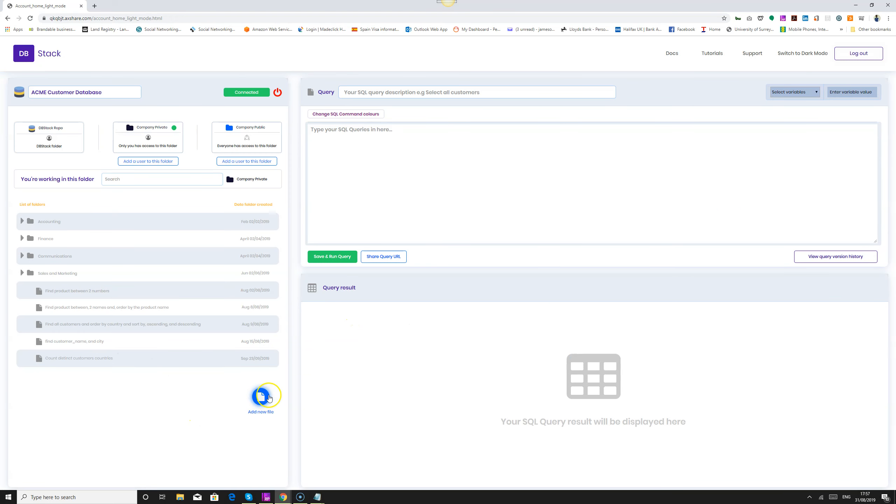
Compare the folder and file lists of Company Private and Company Public, ending in Company Public.
{"action": "left_click", "coordinate": [154, 138]}
{"action": "left_click", "coordinate": [250, 138]}
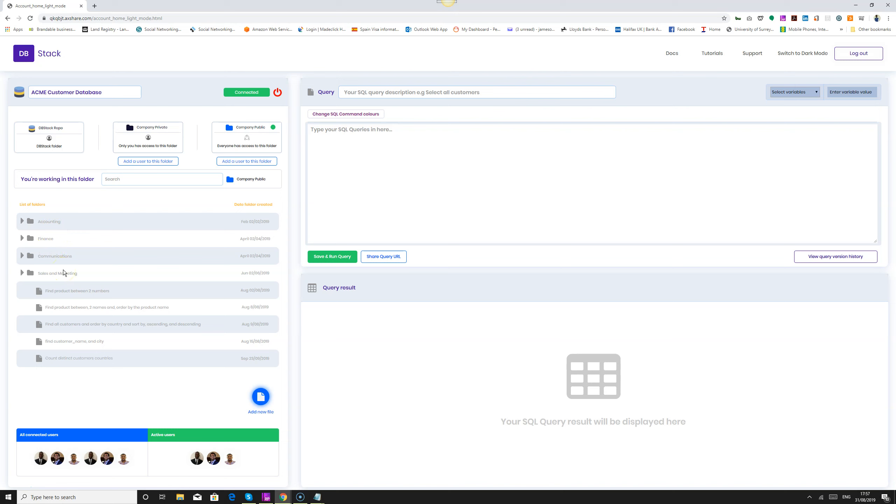
{"action": "left_click", "coordinate": [65, 292]}
{"action": "left_click", "coordinate": [155, 133]}
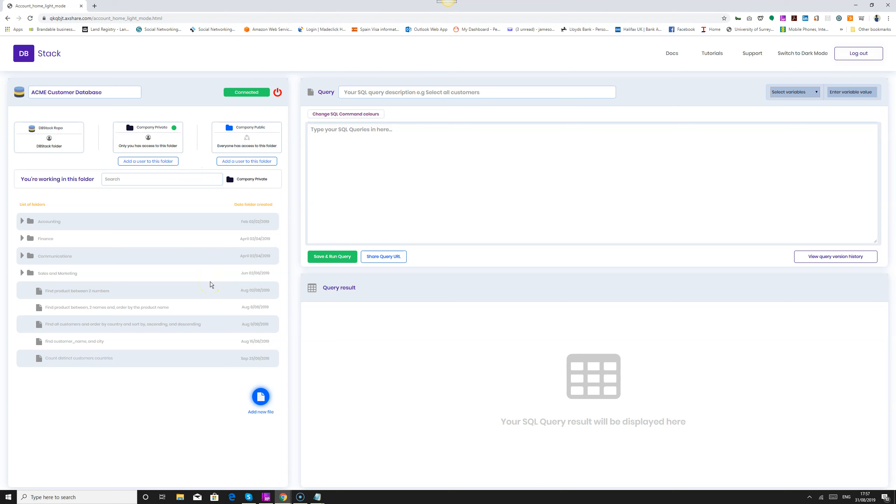
{"action": "left_click", "coordinate": [225, 136]}
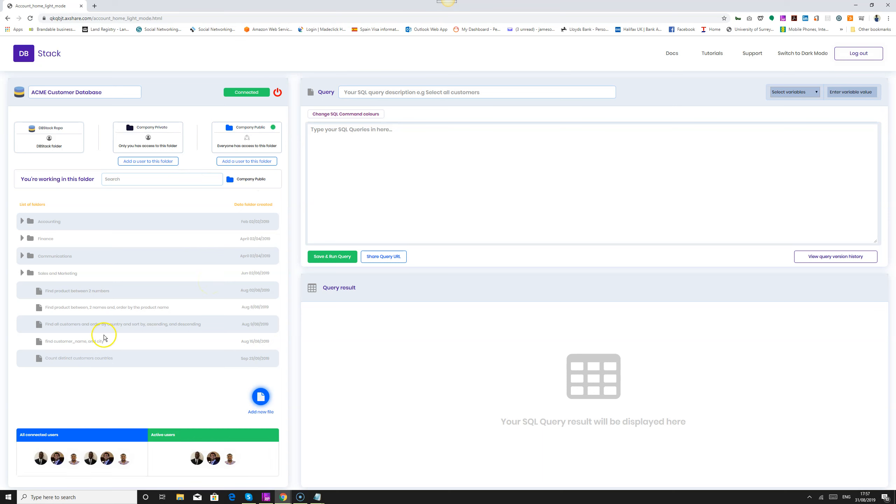
Open the "Find product between 2 numbers" query in Company Public, then save and run it.
{"action": "left_click", "coordinate": [82, 293]}
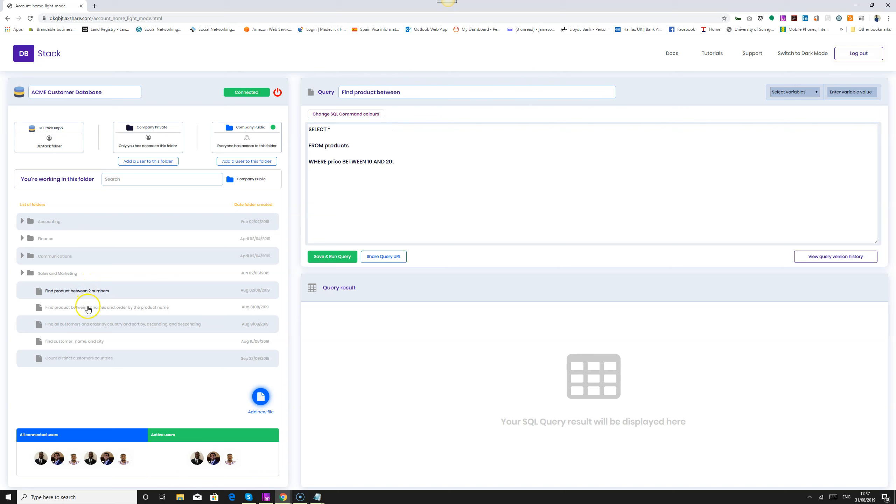
{"action": "left_click_drag", "start_coordinate": [408, 93], "coordinate": [336, 95]}
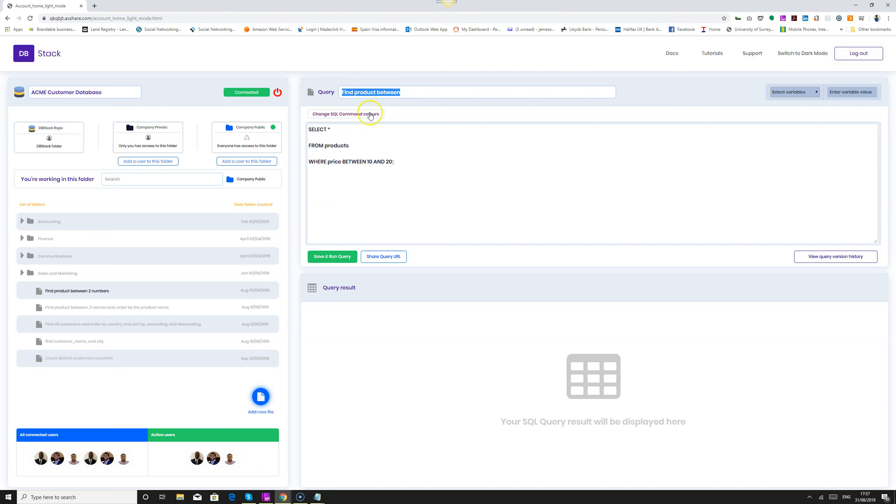
{"action": "left_click", "coordinate": [335, 257]}
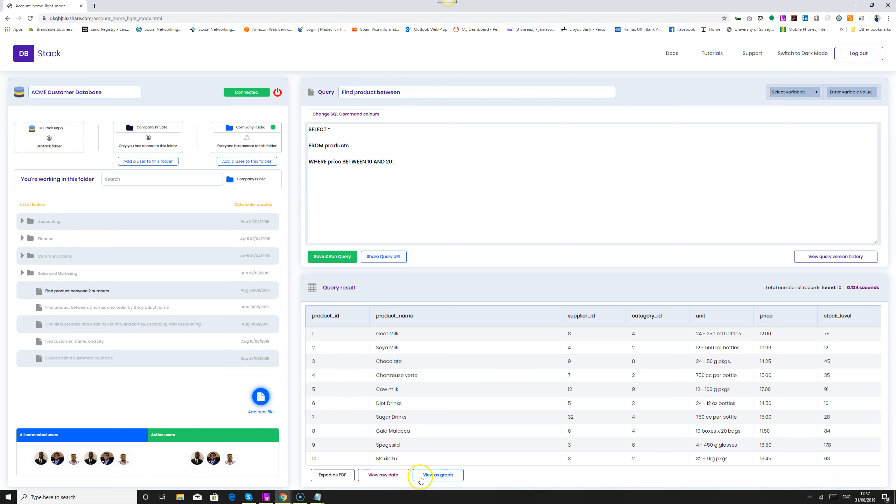
Explore the graph and raw data options for the query result, and view the query's version history.
{"action": "left_click", "coordinate": [446, 477]}
{"action": "left_click", "coordinate": [390, 472]}
{"action": "left_click", "coordinate": [833, 256]}
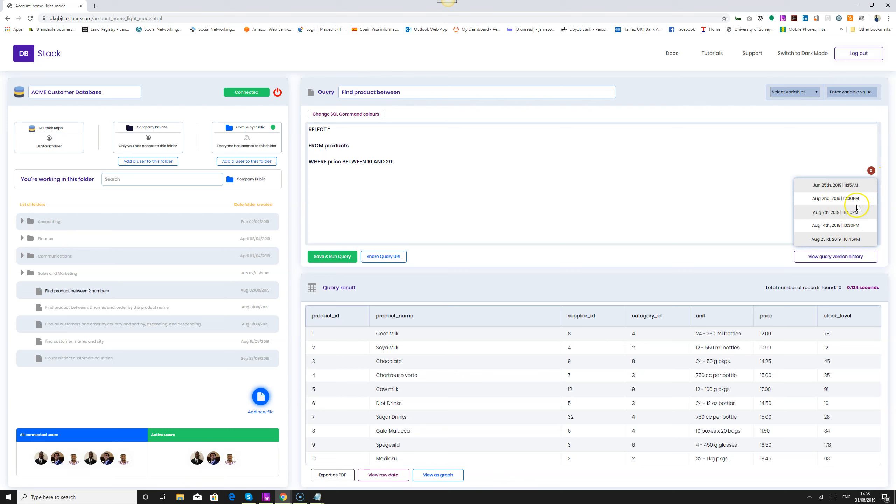
{"action": "left_click", "coordinate": [871, 171]}
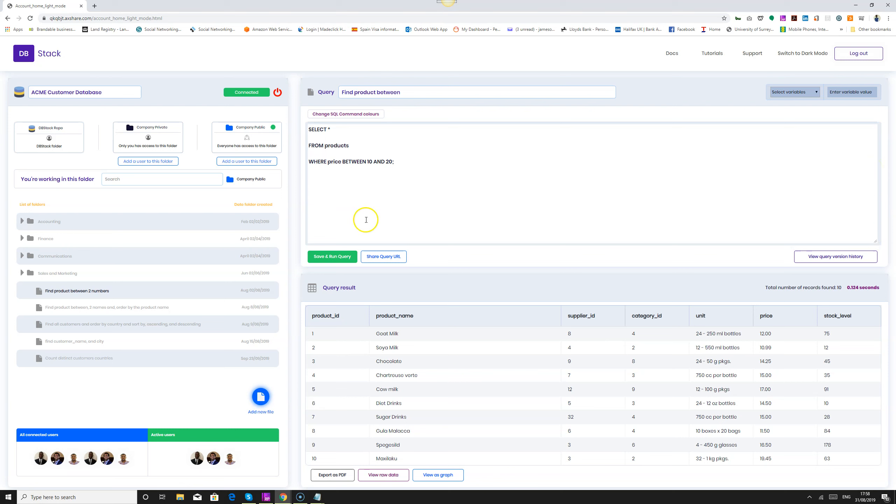
In the query's URL sharing options, enable automatic updating of the query URL when changes are made.
{"action": "left_click", "coordinate": [379, 258]}
{"action": "left_click", "coordinate": [380, 235]}
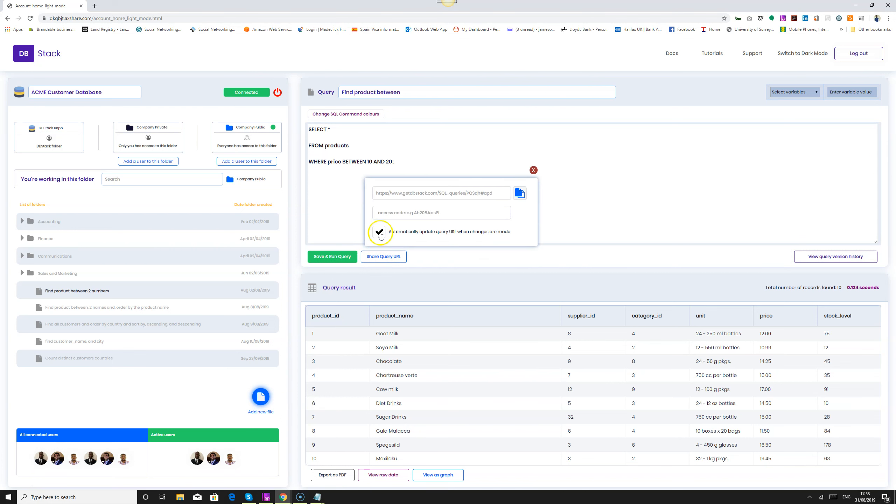
{"action": "left_click", "coordinate": [533, 170]}
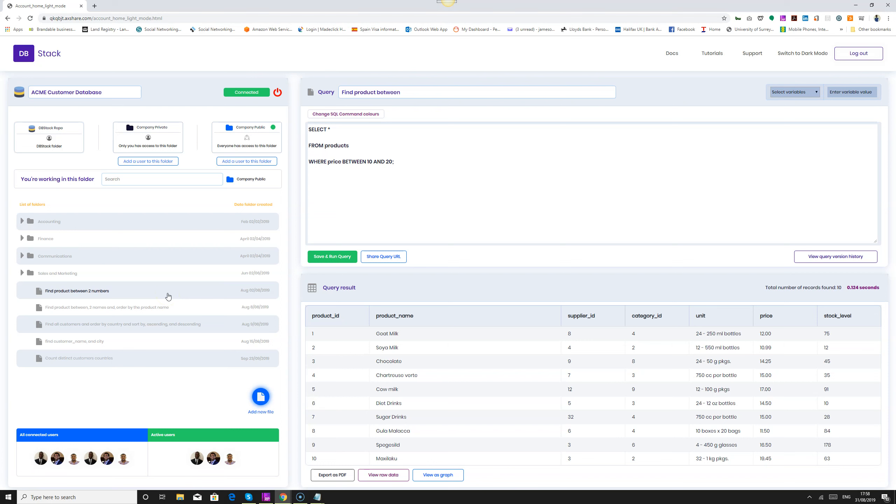
View the SQL of the other four Sales and Marketing query files in order, ending with "Count distinct customers countries".
{"action": "left_click", "coordinate": [133, 307]}
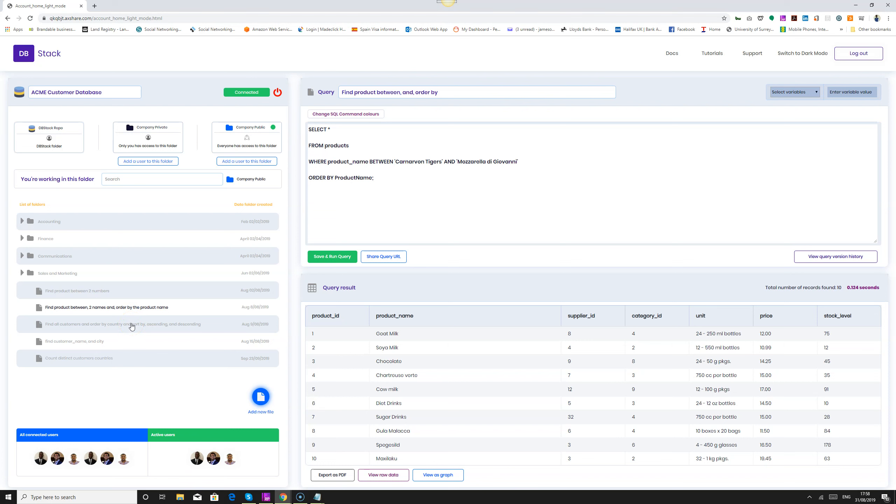
{"action": "left_click", "coordinate": [132, 325]}
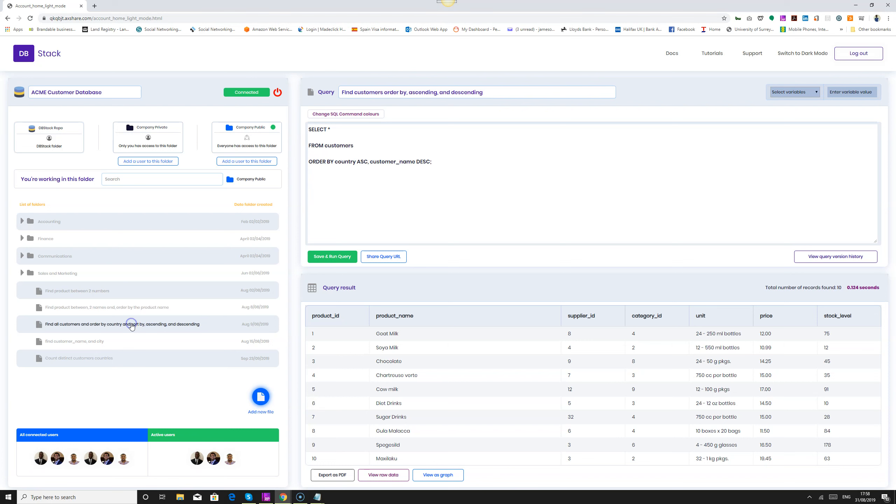
{"action": "left_click", "coordinate": [91, 342]}
{"action": "left_click", "coordinate": [94, 359]}
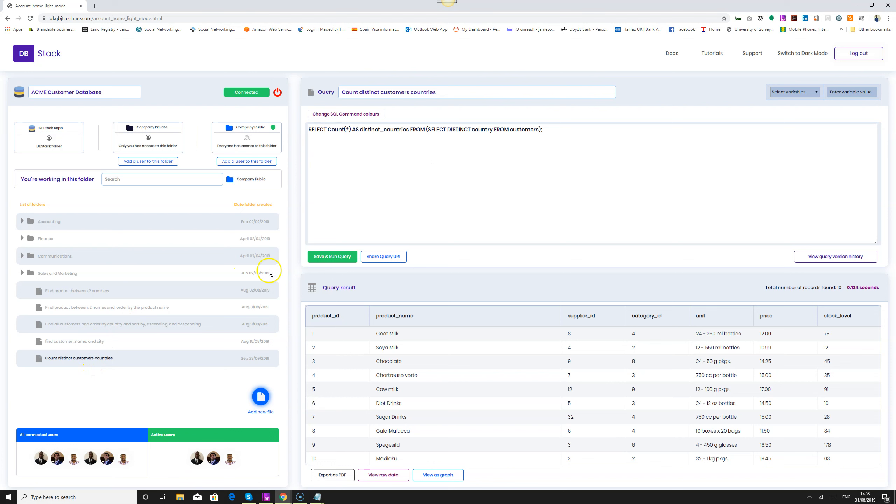
Save and run the "Count distinct customers countries" query, then the "find customer_name, and city" query.
{"action": "left_click", "coordinate": [325, 260]}
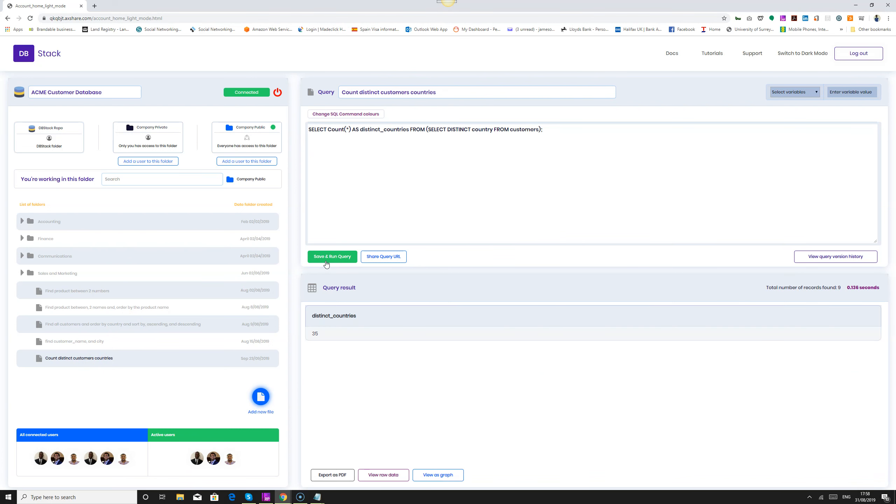
{"action": "left_click", "coordinate": [71, 342]}
{"action": "left_click", "coordinate": [325, 257]}
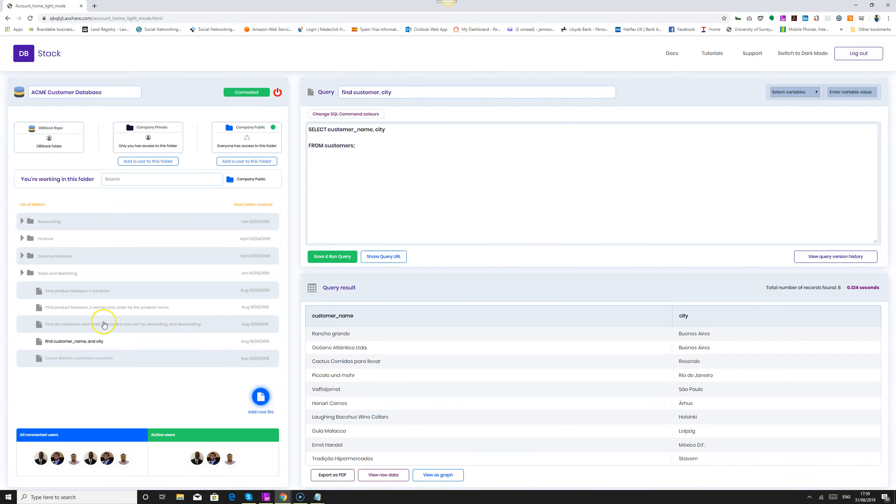
Save and run the "Find product between 2 numbers" query and the query sorting all customers by country, ascending and descending.
{"action": "left_click", "coordinate": [102, 309]}
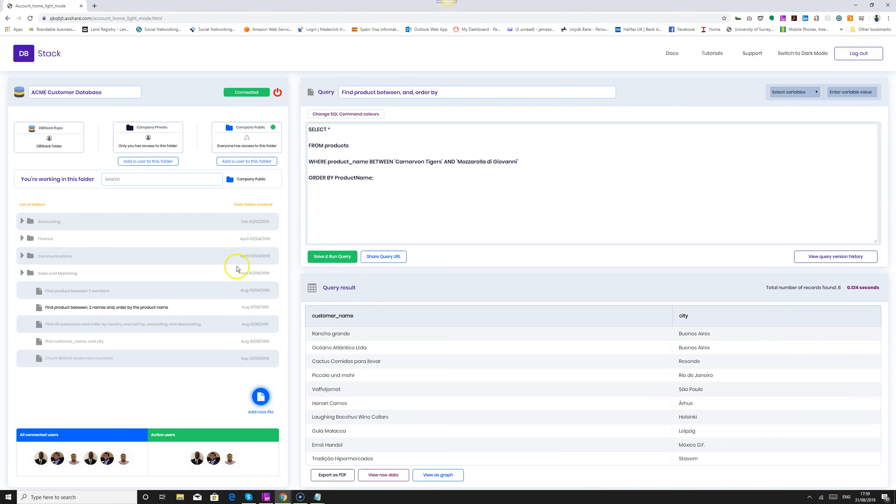
{"action": "left_click", "coordinate": [76, 292]}
{"action": "left_click", "coordinate": [310, 263]}
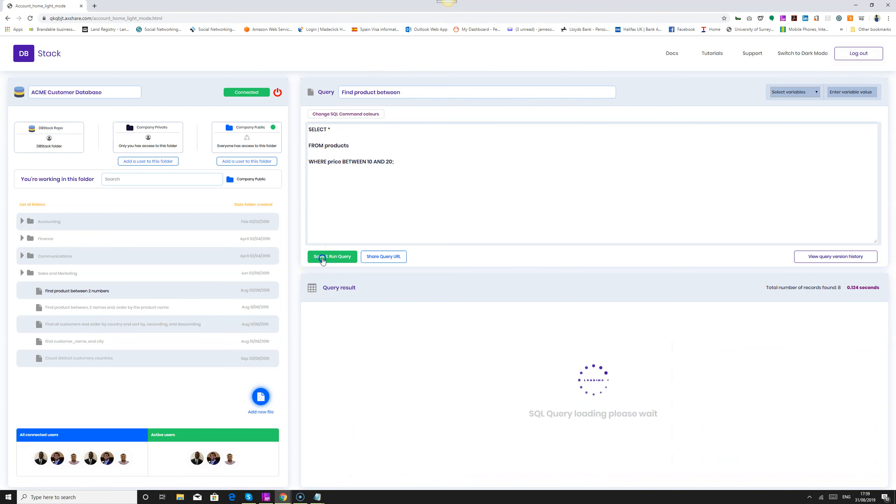
{"action": "left_click", "coordinate": [145, 323]}
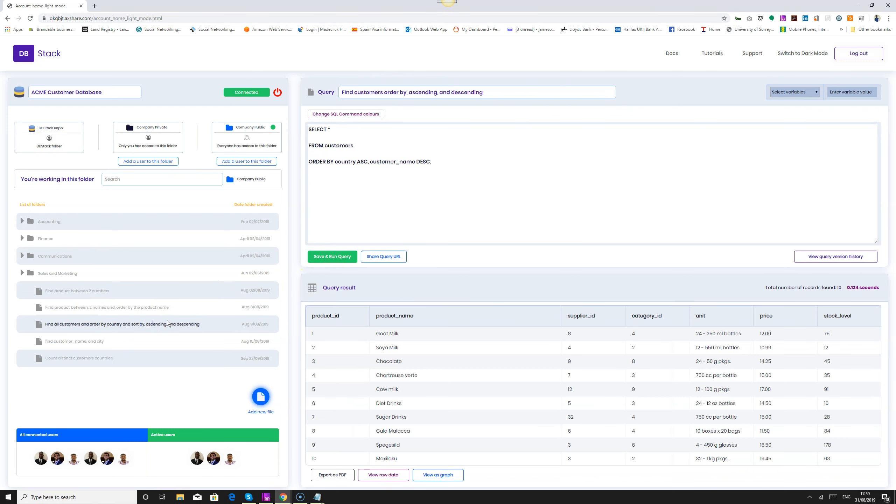
{"action": "left_click", "coordinate": [329, 260]}
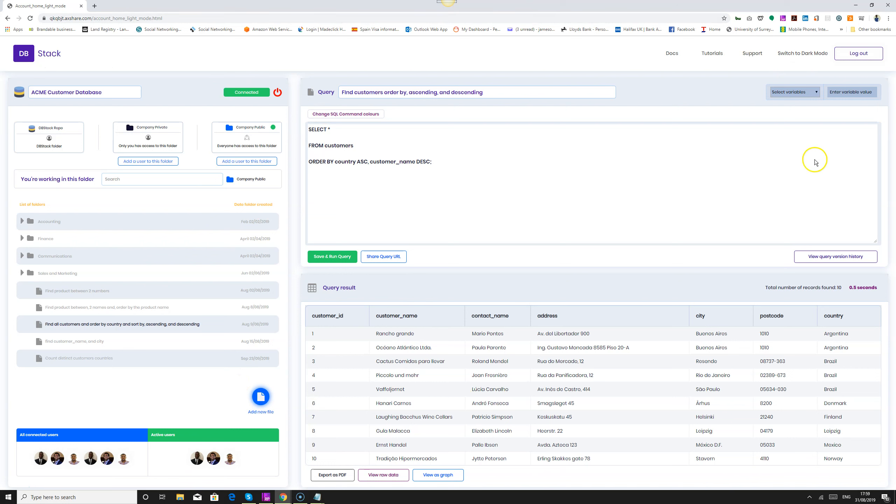
Switch the account page to dark mode and connect it to the ACME Customer Database.
{"action": "left_click", "coordinate": [803, 53]}
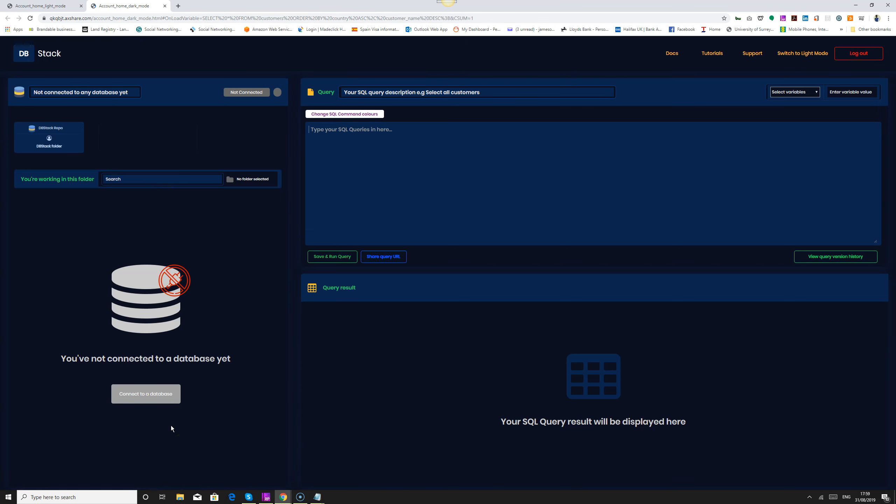
{"action": "left_click", "coordinate": [131, 400]}
{"action": "left_click", "coordinate": [541, 384]}
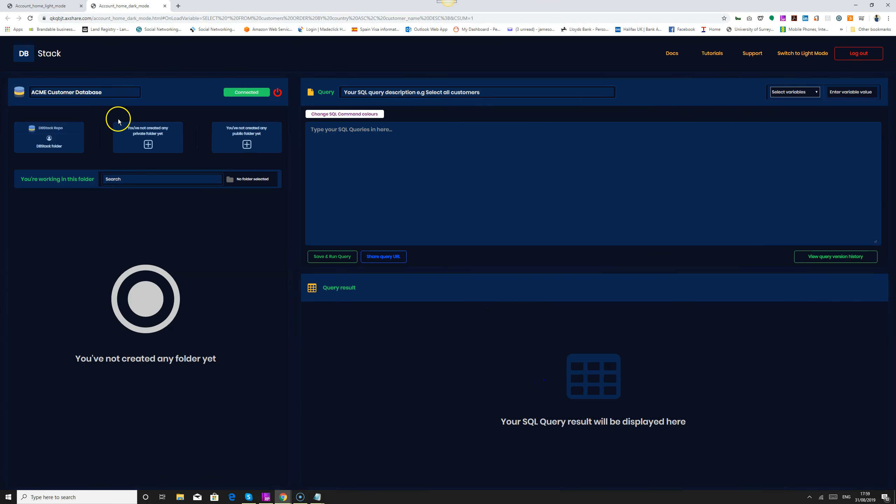
Create the Company Private and Company Public folders for storing SQL queries.
{"action": "left_click", "coordinate": [140, 139]}
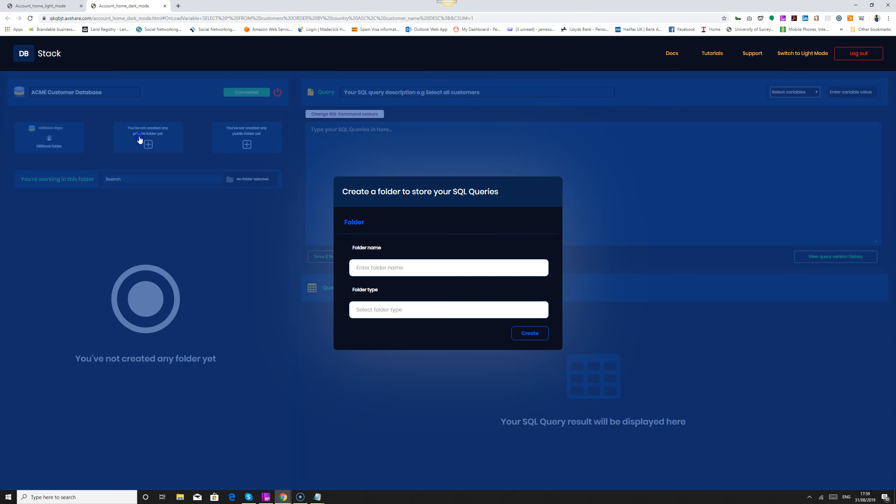
{"action": "left_click", "coordinate": [534, 337]}
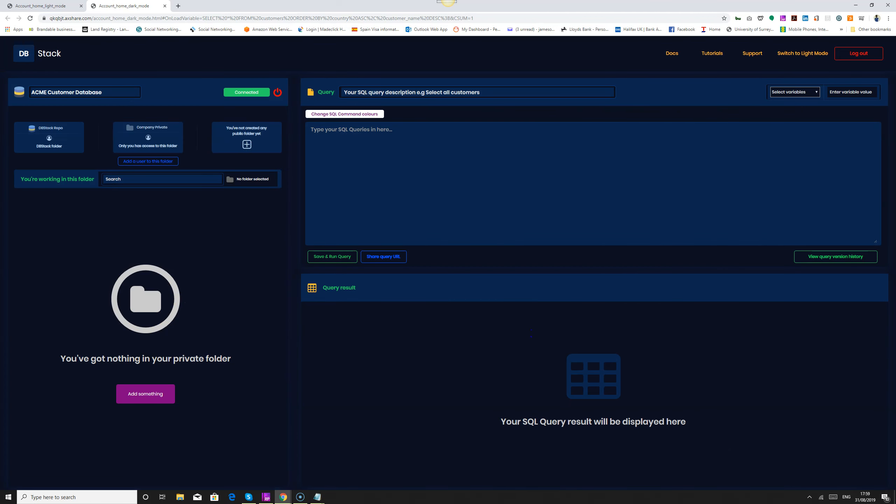
{"action": "left_click", "coordinate": [226, 145]}
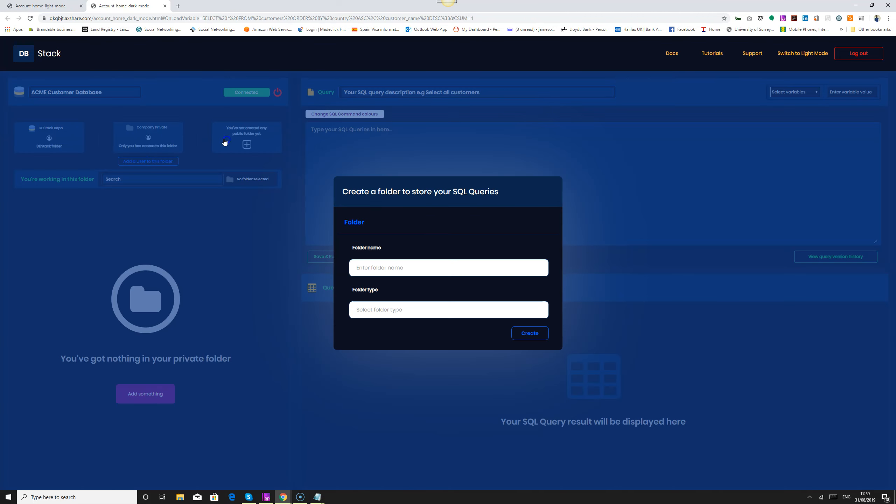
{"action": "left_click", "coordinate": [473, 284]}
{"action": "left_click", "coordinate": [241, 133]}
{"action": "left_click", "coordinate": [542, 336]}
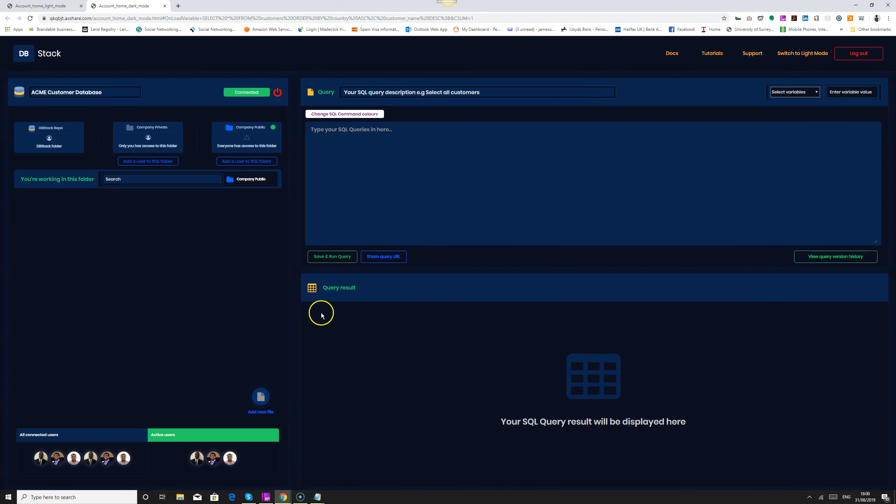
Add the Accounting, Finance, Communications, and Sales and Marketing folders to Company Public.
{"action": "left_click", "coordinate": [260, 398]}
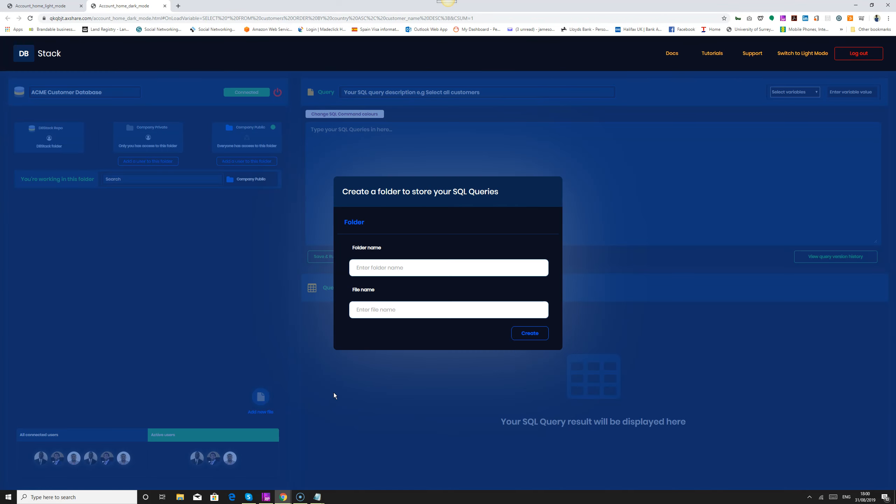
{"action": "left_click", "coordinate": [536, 334]}
{"action": "left_click", "coordinate": [260, 400]}
{"action": "left_click", "coordinate": [542, 339]}
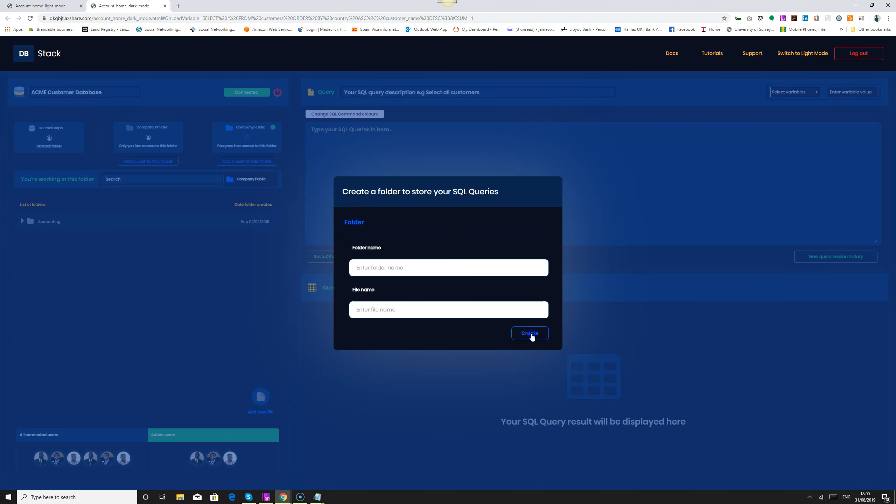
{"action": "left_click", "coordinate": [259, 397]}
{"action": "left_click", "coordinate": [527, 334]}
{"action": "left_click", "coordinate": [261, 398]}
{"action": "left_click", "coordinate": [531, 335]}
Add the five query files to Sales and Marketing in Company Public, from "Find product between 2 numbers" to "Count distinct customers countries".
{"action": "left_click", "coordinate": [266, 399]}
{"action": "left_click", "coordinate": [532, 335]}
{"action": "left_click", "coordinate": [266, 400]}
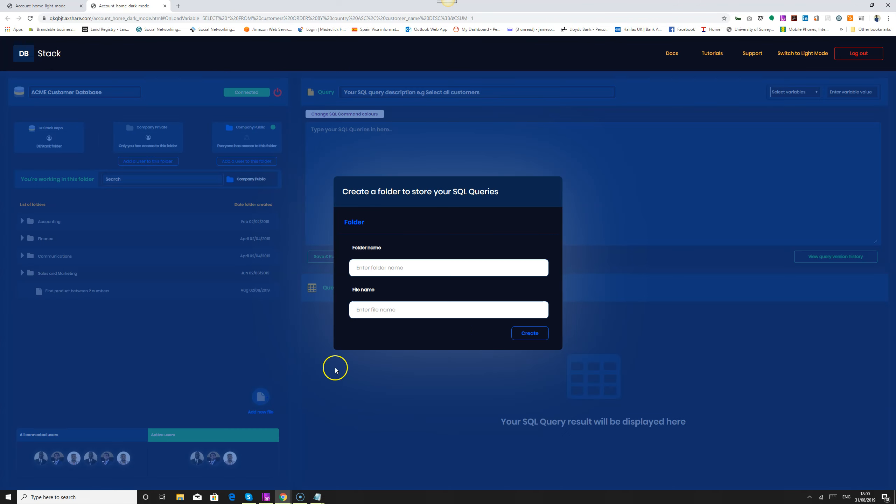
{"action": "left_click", "coordinate": [533, 334]}
{"action": "left_click", "coordinate": [261, 391]}
{"action": "left_click", "coordinate": [514, 332]}
{"action": "left_click", "coordinate": [261, 398]}
{"action": "left_click", "coordinate": [525, 332]}
{"action": "left_click", "coordinate": [255, 409]}
{"action": "left_click", "coordinate": [535, 336]}
Open Company Private and add the Accounting, Finance, Communications, and Sales and Marketing folders to it.
{"action": "left_click", "coordinate": [163, 136]}
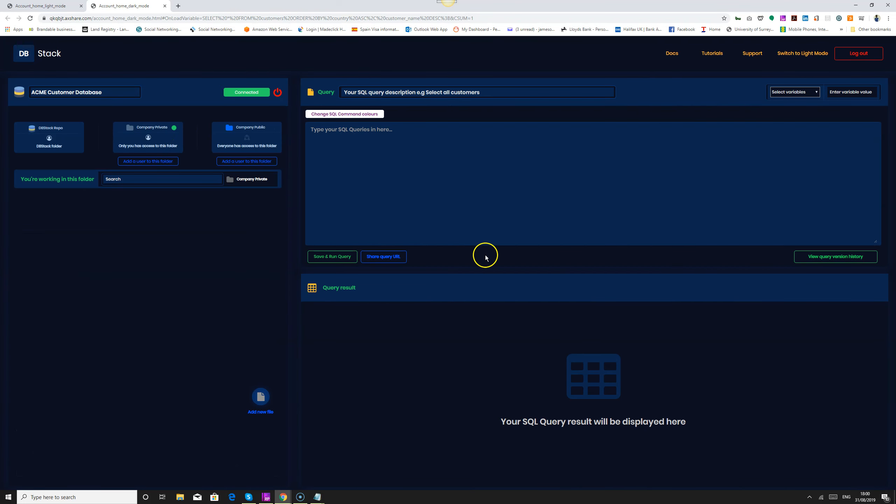
{"action": "left_click", "coordinate": [261, 397]}
{"action": "left_click", "coordinate": [531, 336]}
{"action": "left_click", "coordinate": [261, 398]}
{"action": "left_click", "coordinate": [535, 336]}
{"action": "left_click", "coordinate": [261, 401]}
{"action": "left_click", "coordinate": [527, 336]}
{"action": "left_click", "coordinate": [261, 397]}
{"action": "left_click", "coordinate": [527, 335]}
Add the five query files to Sales and Marketing in Company Private, from "Find product between 2 numbers" to "Count distinct customers countries".
{"action": "left_click", "coordinate": [265, 397]}
{"action": "left_click", "coordinate": [515, 333]}
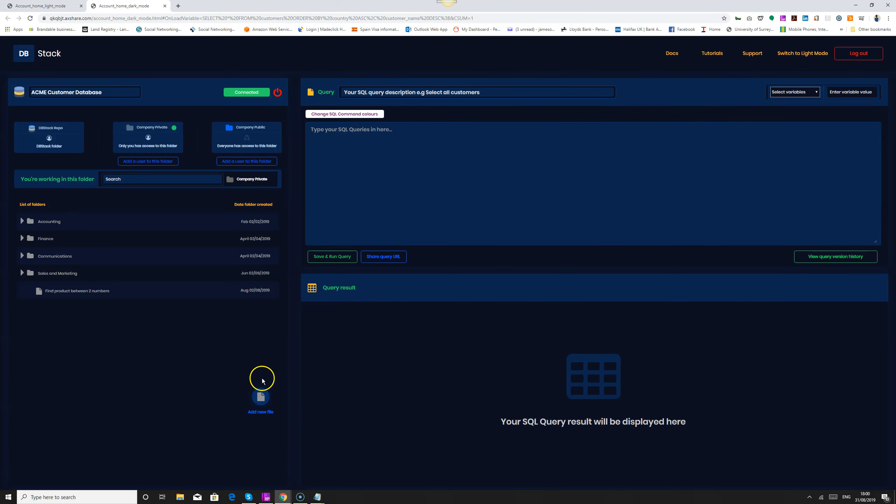
{"action": "left_click", "coordinate": [260, 395]}
{"action": "left_click", "coordinate": [523, 333]}
{"action": "left_click", "coordinate": [261, 397]}
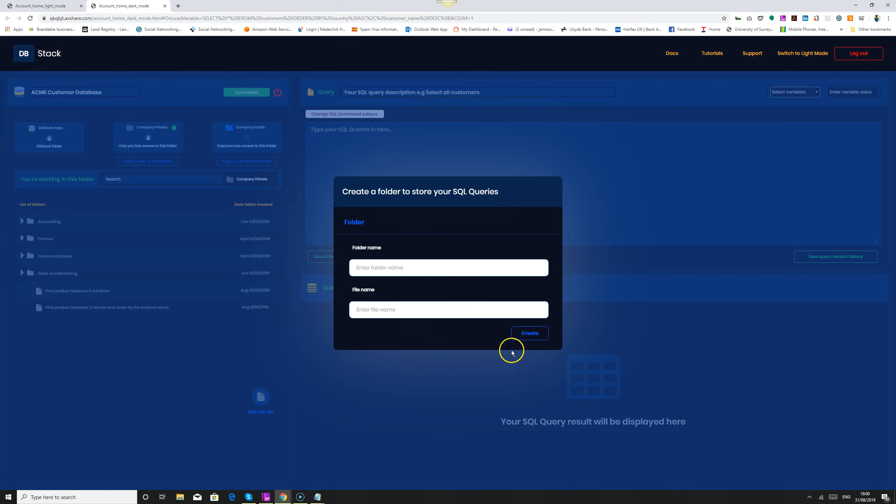
{"action": "left_click", "coordinate": [529, 333]}
{"action": "left_click", "coordinate": [260, 397]}
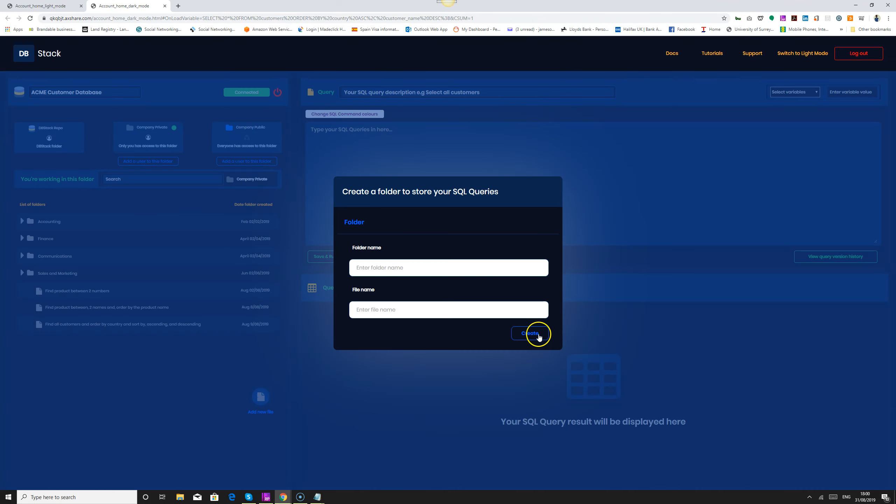
{"action": "left_click", "coordinate": [534, 333]}
{"action": "left_click", "coordinate": [260, 398]}
{"action": "left_click", "coordinate": [529, 334]}
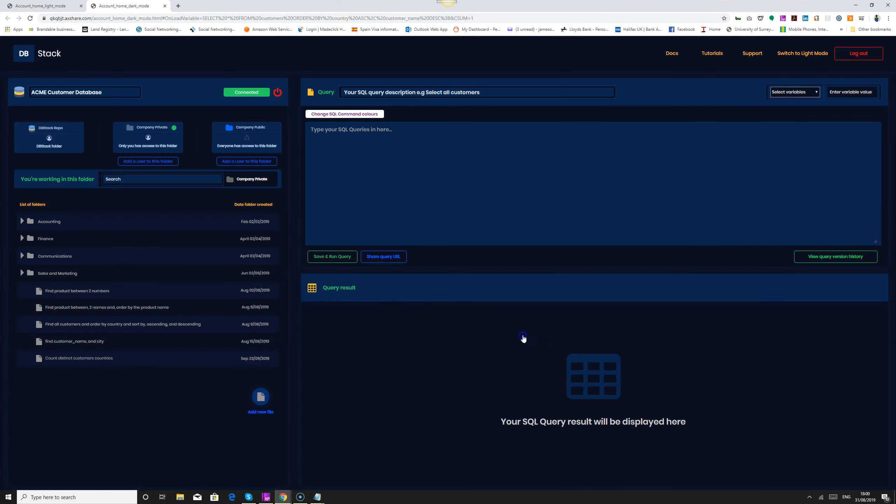
View the DBStack Repo folder's database files in dark mode and compare the page with the light mode version.
{"action": "left_click", "coordinate": [54, 140]}
{"action": "left_click", "coordinate": [136, 139]}
{"action": "left_click", "coordinate": [74, 143]}
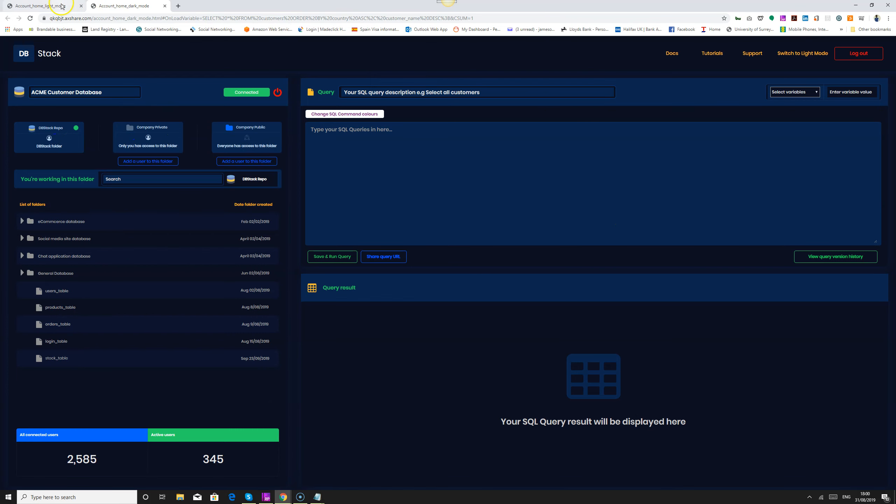
{"action": "left_click", "coordinate": [50, 5]}
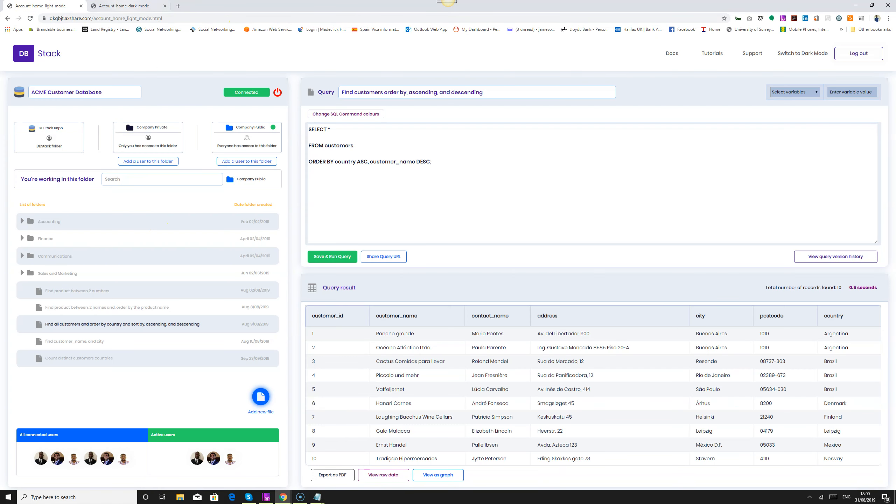
{"action": "left_click", "coordinate": [126, 6]}
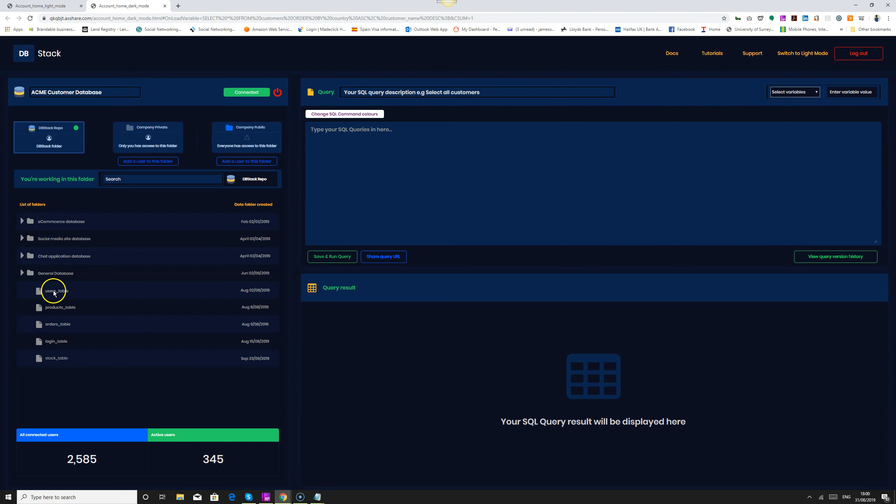
Open the "Find product between 2 numbers" query in Company Public on the dark mode page, then save and run it.
{"action": "left_click", "coordinate": [235, 141]}
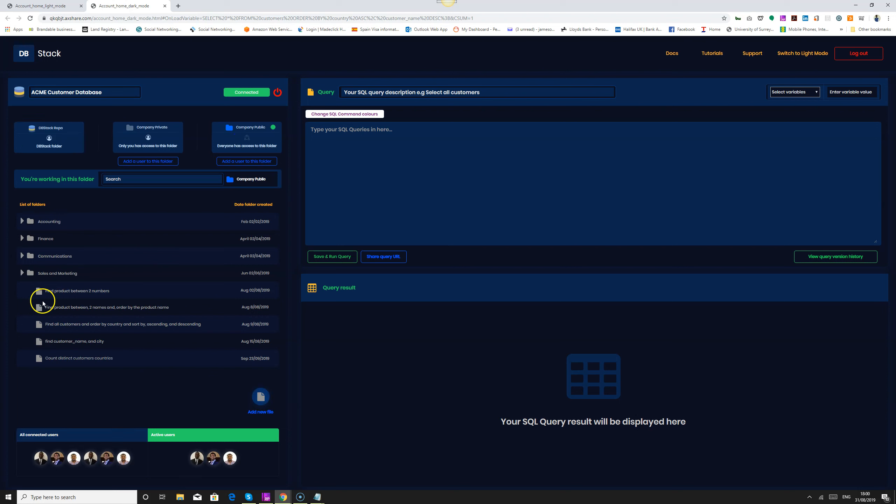
{"action": "left_click", "coordinate": [91, 294]}
{"action": "left_click", "coordinate": [341, 260]}
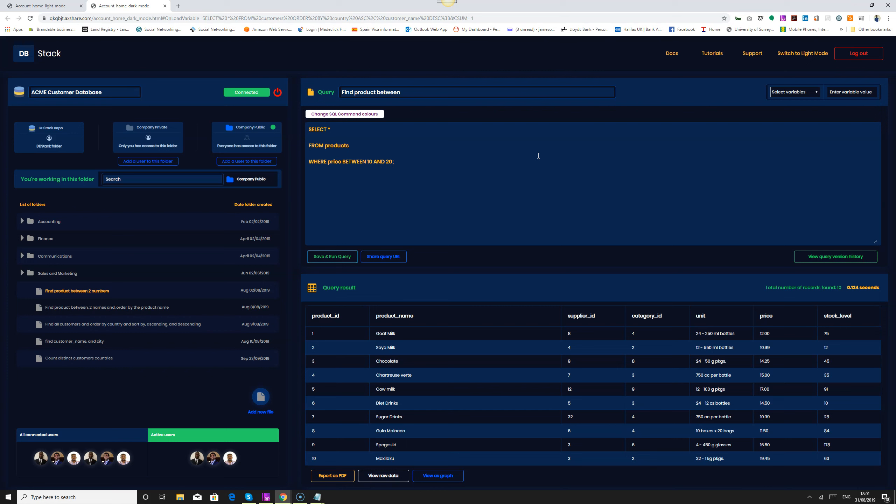
Switch to Axure RP, open the Account_home_light_mode page and inspect its Folder Private and colourpicker dynamic panels.
{"action": "left_click", "coordinate": [266, 497]}
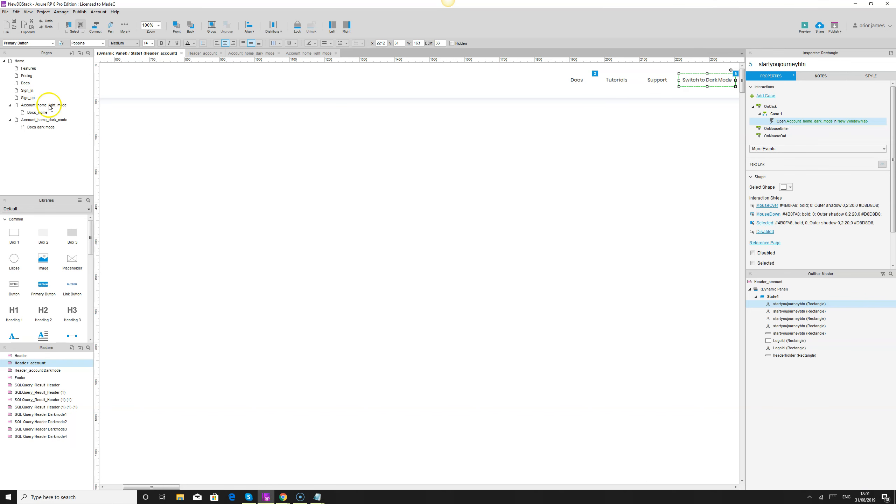
{"action": "double_click", "coordinate": [32, 106]}
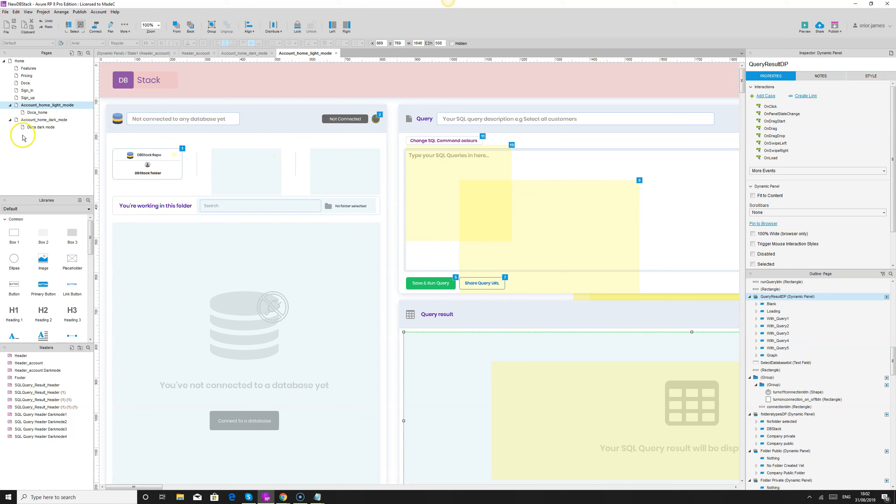
{"action": "left_click", "coordinate": [231, 163]}
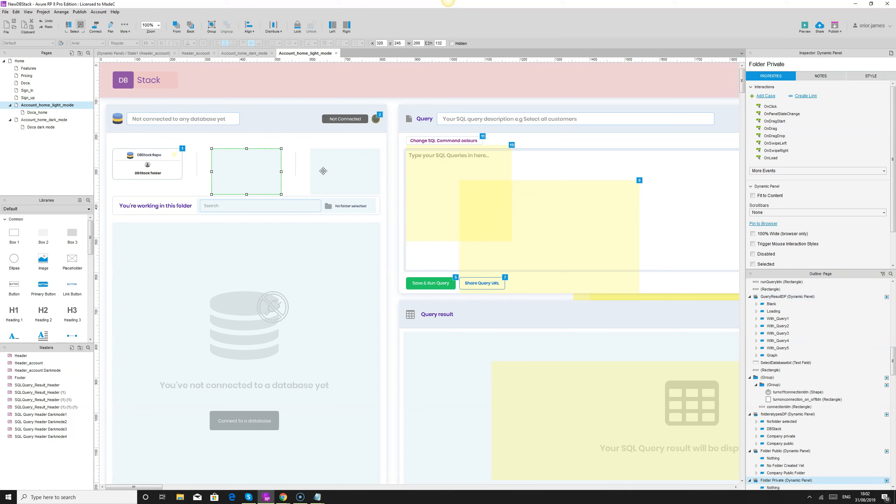
{"action": "left_click", "coordinate": [350, 254]}
{"action": "left_click", "coordinate": [428, 217]}
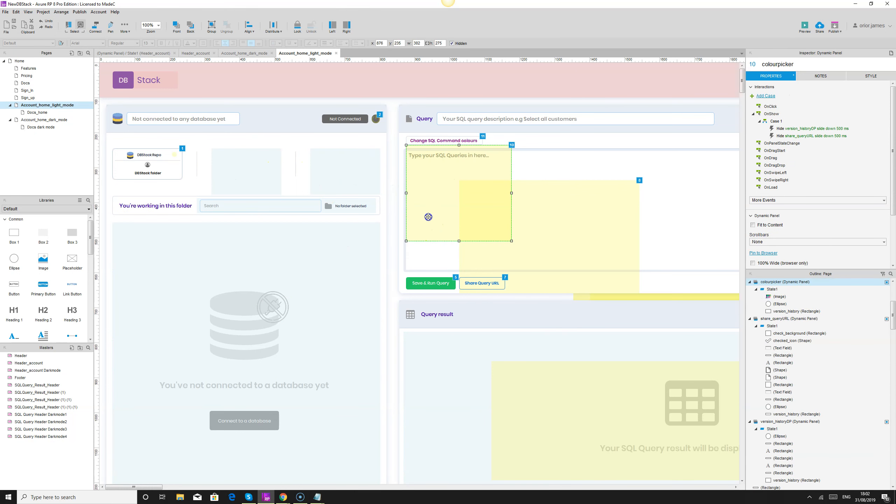
Inspect the interactions of the SQL query input and the Save & Run Query button, then open the Account_home_dark_mode page.
{"action": "left_click", "coordinate": [701, 199]}
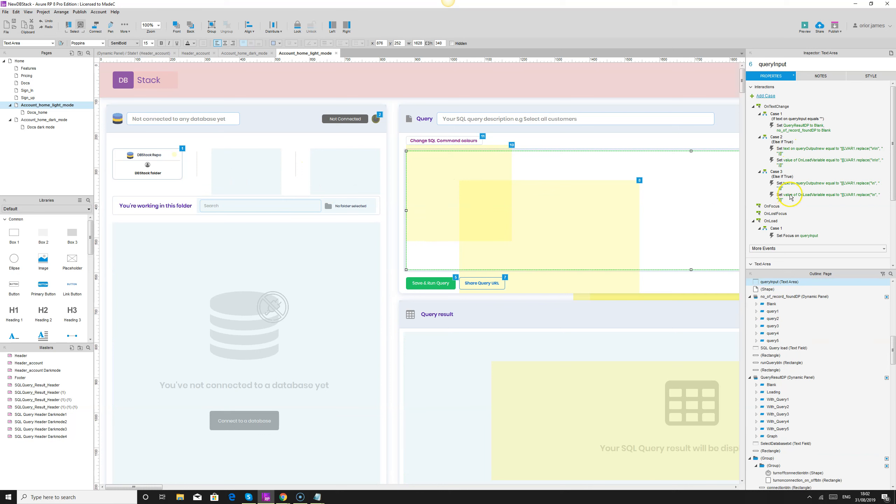
{"action": "left_click", "coordinate": [433, 351]}
{"action": "left_click", "coordinate": [432, 284]}
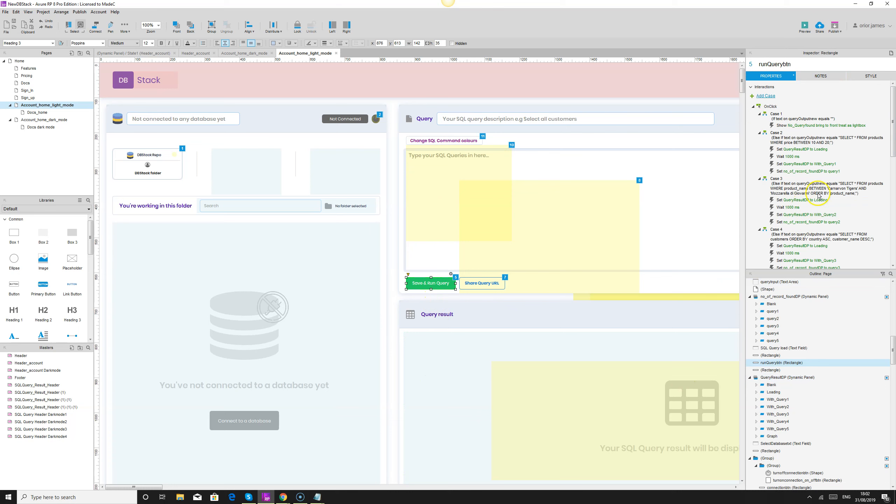
{"action": "left_click", "coordinate": [36, 120]}
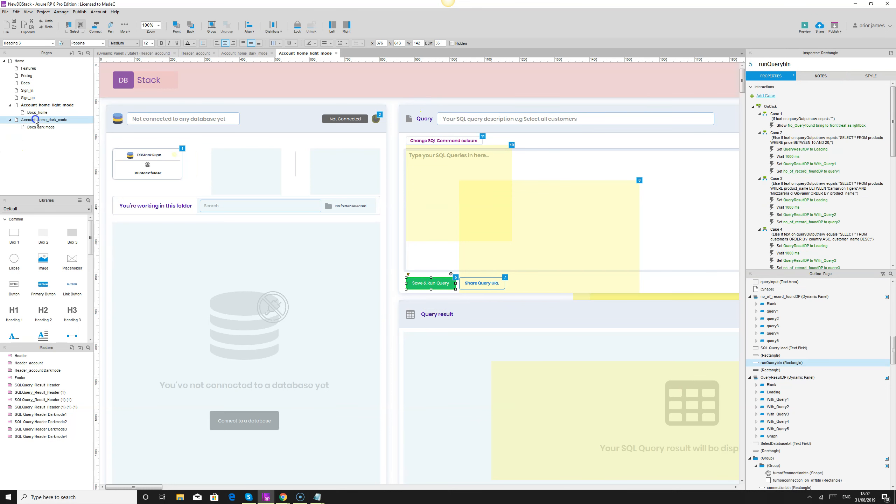
{"action": "double_click", "coordinate": [35, 120]}
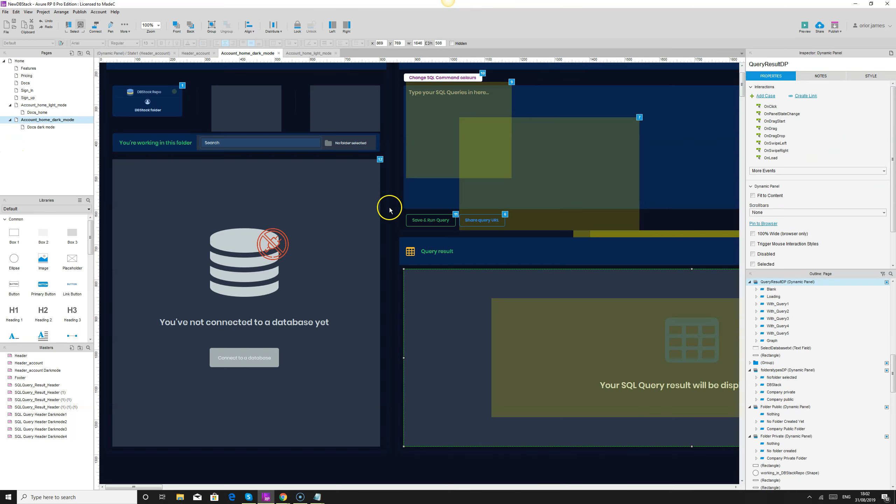
Switch back to the dark mode prototype in Chrome and run the query sorting all customers by country, ascending and descending.
{"action": "left_click", "coordinate": [283, 498]}
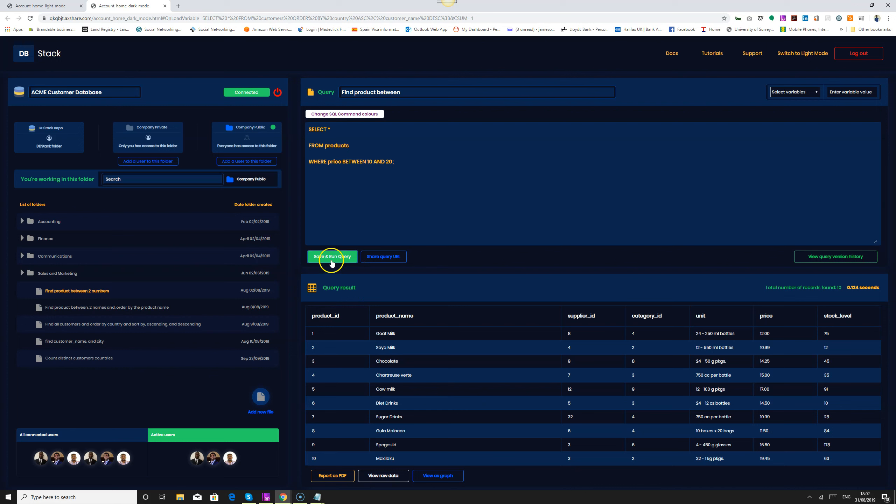
{"action": "left_click", "coordinate": [117, 323]}
{"action": "left_click", "coordinate": [128, 308]}
{"action": "left_click", "coordinate": [115, 321]}
{"action": "left_click", "coordinate": [320, 255]}
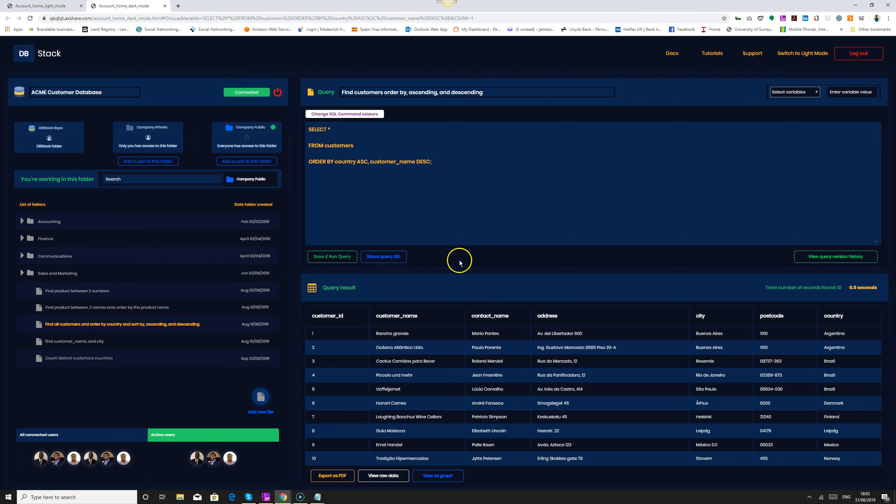
View the DBStack Repo, Company Private and Company Public folders in turn, and return to DBStack Repo.
{"action": "left_click", "coordinate": [68, 144]}
{"action": "left_click", "coordinate": [143, 137]}
{"action": "left_click", "coordinate": [226, 136]}
{"action": "left_click", "coordinate": [38, 137]}
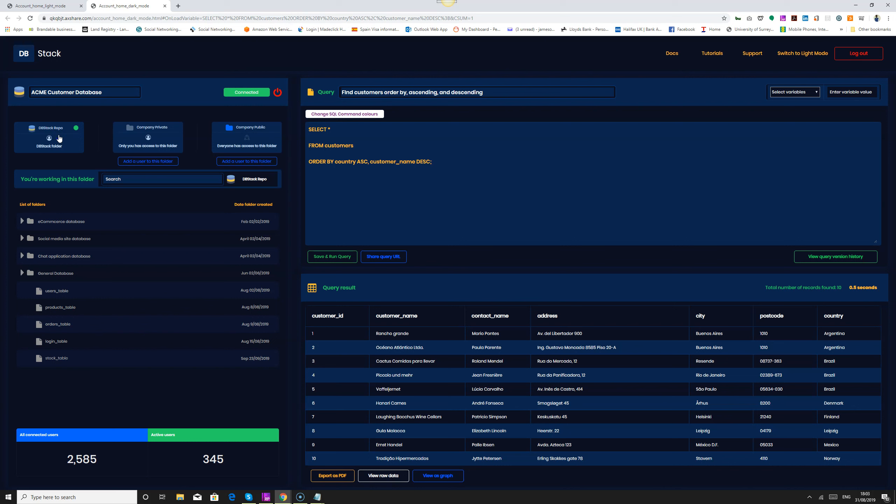
In Company Private, run the query finding products between 2 names ordered by product name, and the "Find product between 2 numbers" query.
{"action": "left_click", "coordinate": [165, 143]}
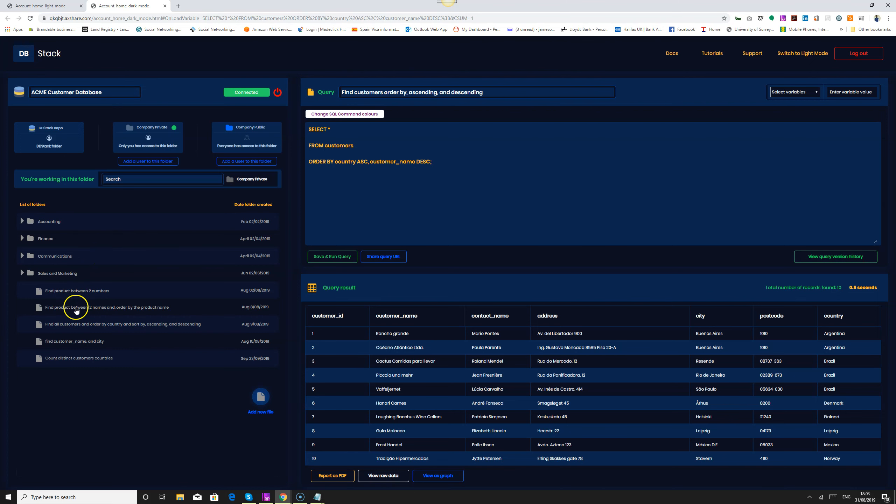
{"action": "left_click", "coordinate": [75, 309]}
{"action": "left_click", "coordinate": [328, 257]}
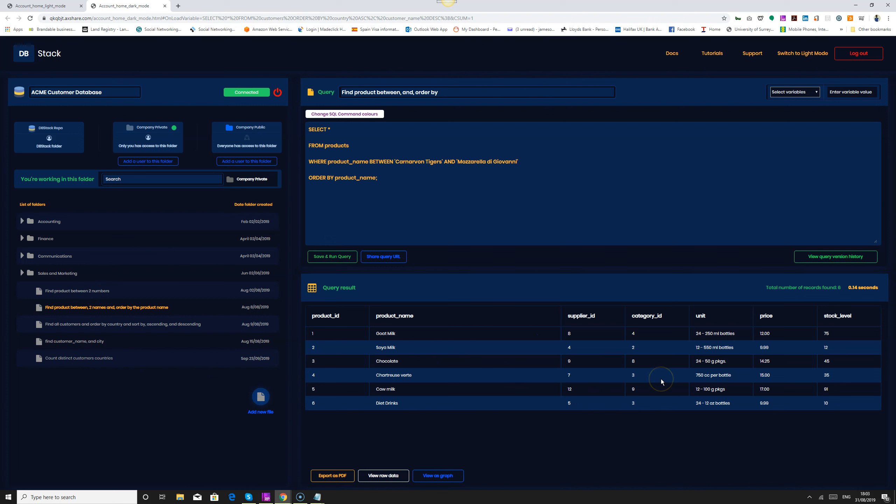
{"action": "left_click", "coordinate": [85, 291]}
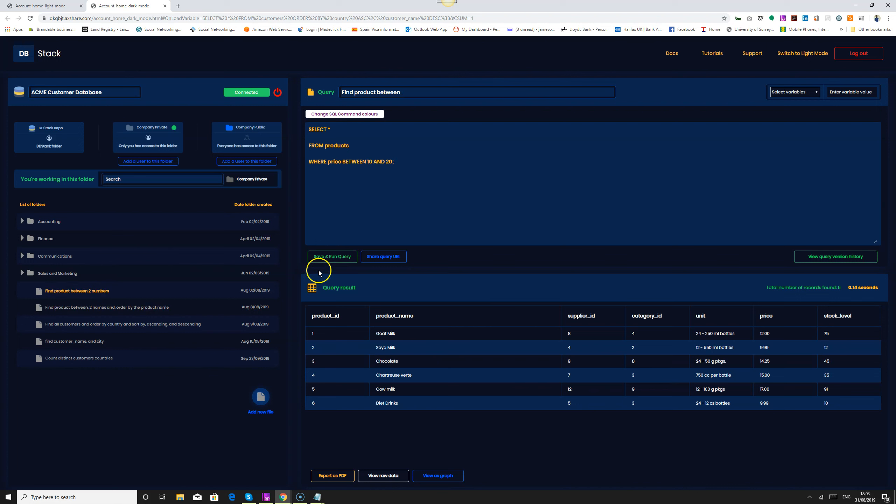
{"action": "left_click", "coordinate": [327, 263]}
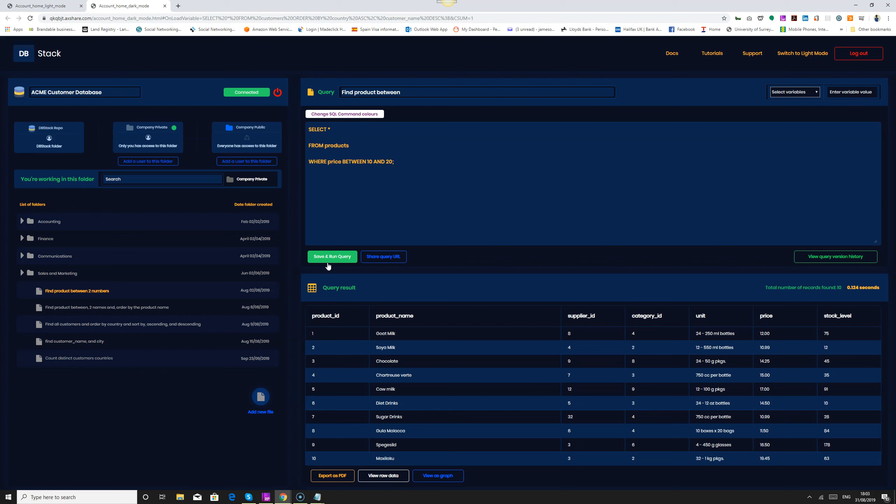
Cycle through Company Public, DBStack Repo and Company Private, ending on Company Public, and compare the dark mode page with the light mode page.
{"action": "left_click", "coordinate": [233, 129]}
{"action": "left_click", "coordinate": [39, 154]}
{"action": "left_click", "coordinate": [136, 140]}
{"action": "left_click", "coordinate": [240, 144]}
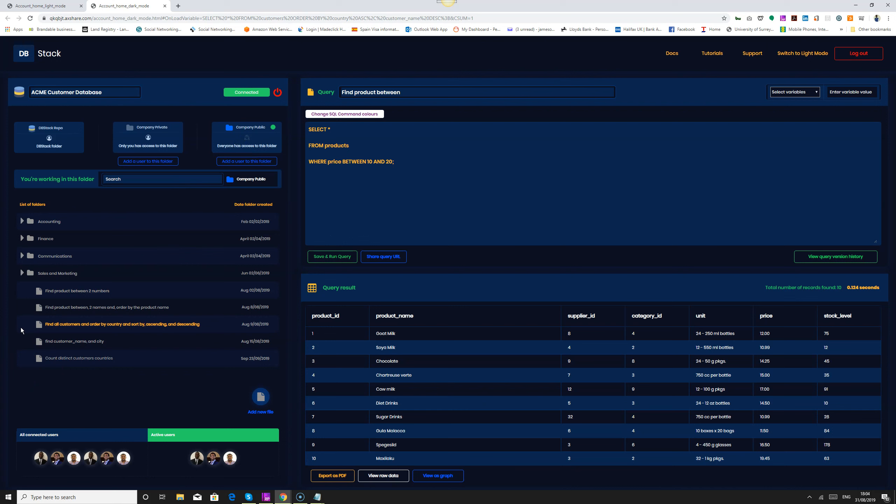
{"action": "left_click", "coordinate": [39, 11]}
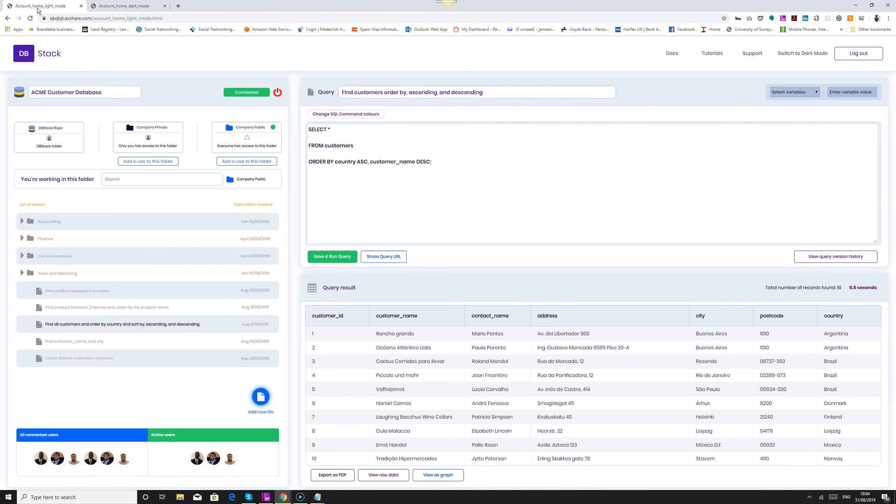
{"action": "left_click", "coordinate": [108, 7]}
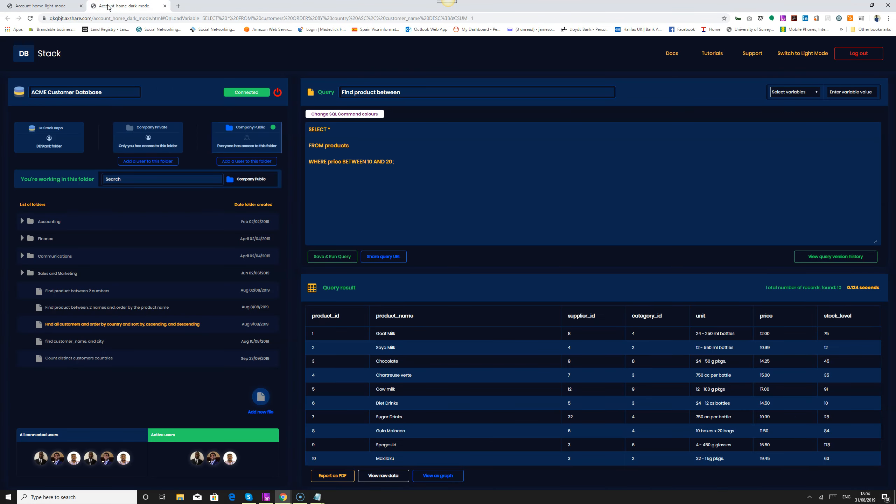